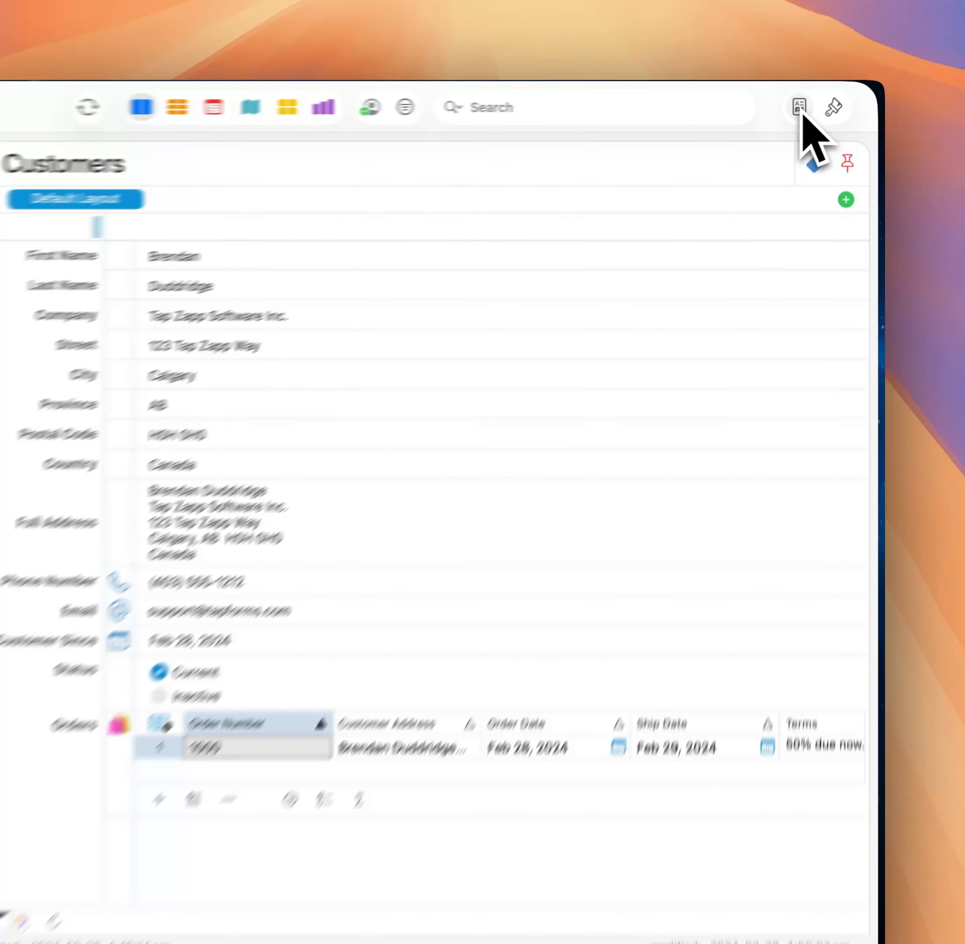
Create a form-level pick list in the Customers form and title it Countries.
{"action": "left_click", "coordinate": [799, 107]}
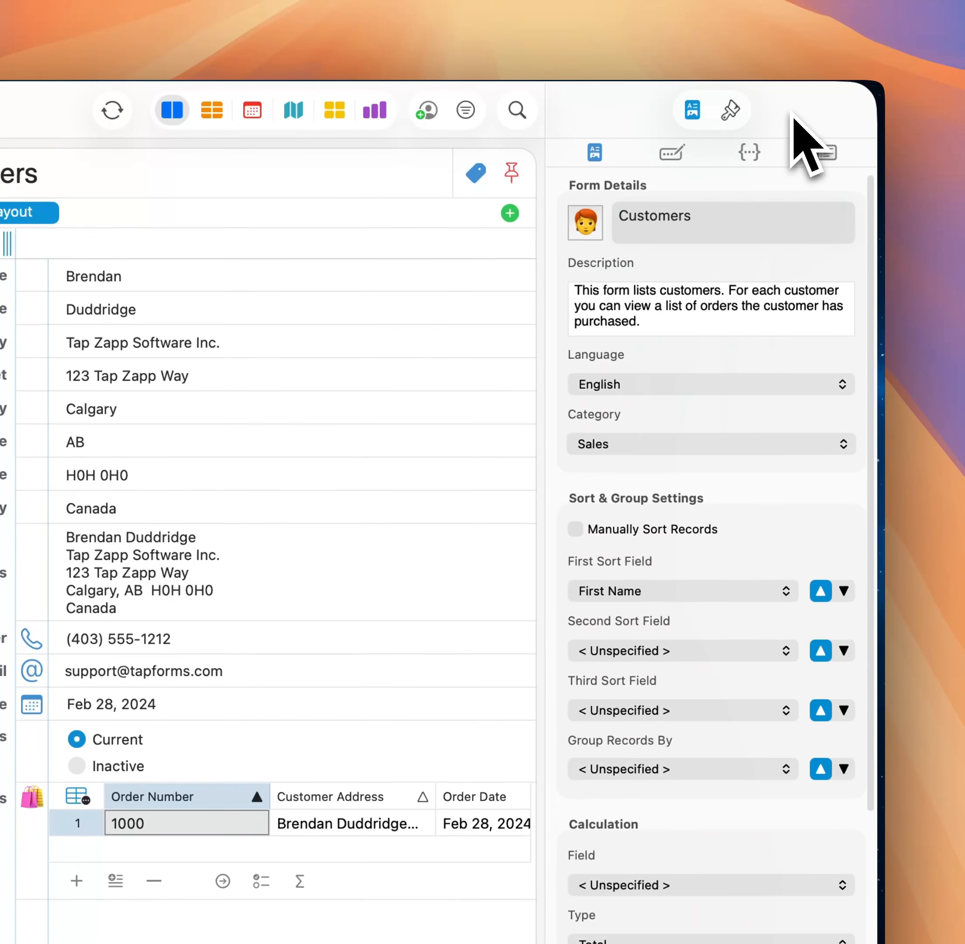
{"action": "left_click", "coordinate": [832, 161]}
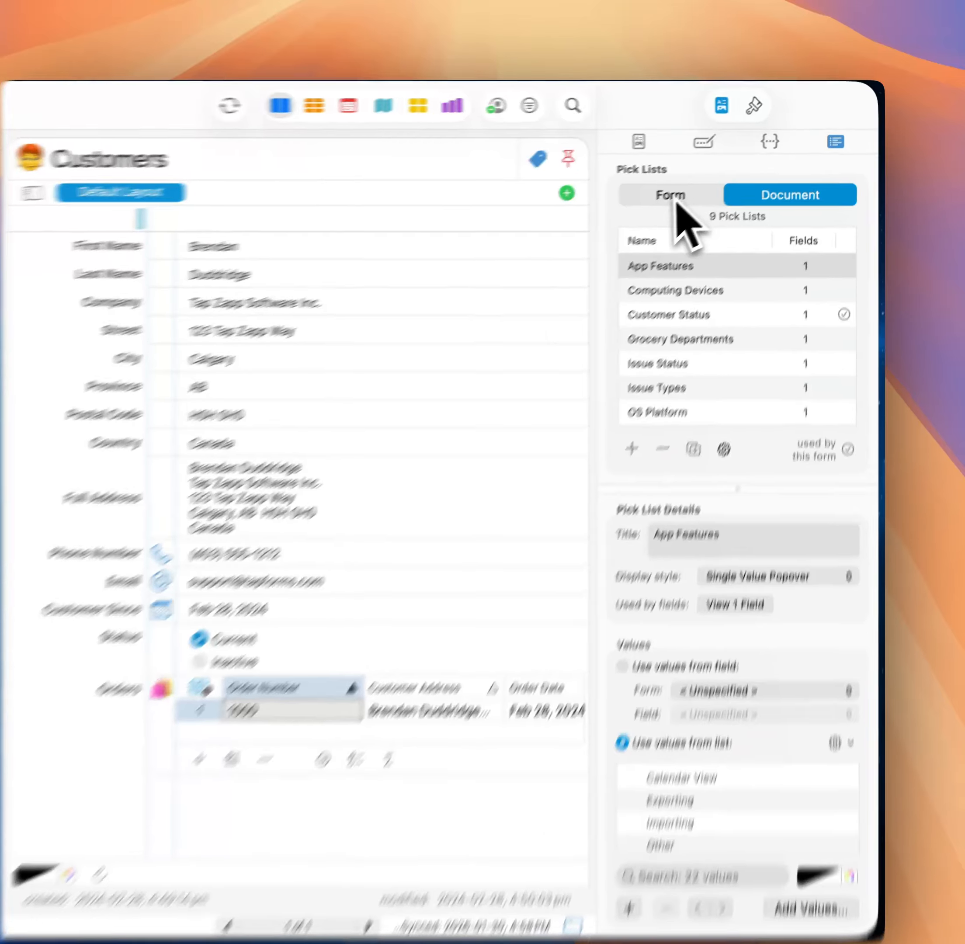
{"action": "left_click", "coordinate": [677, 200]}
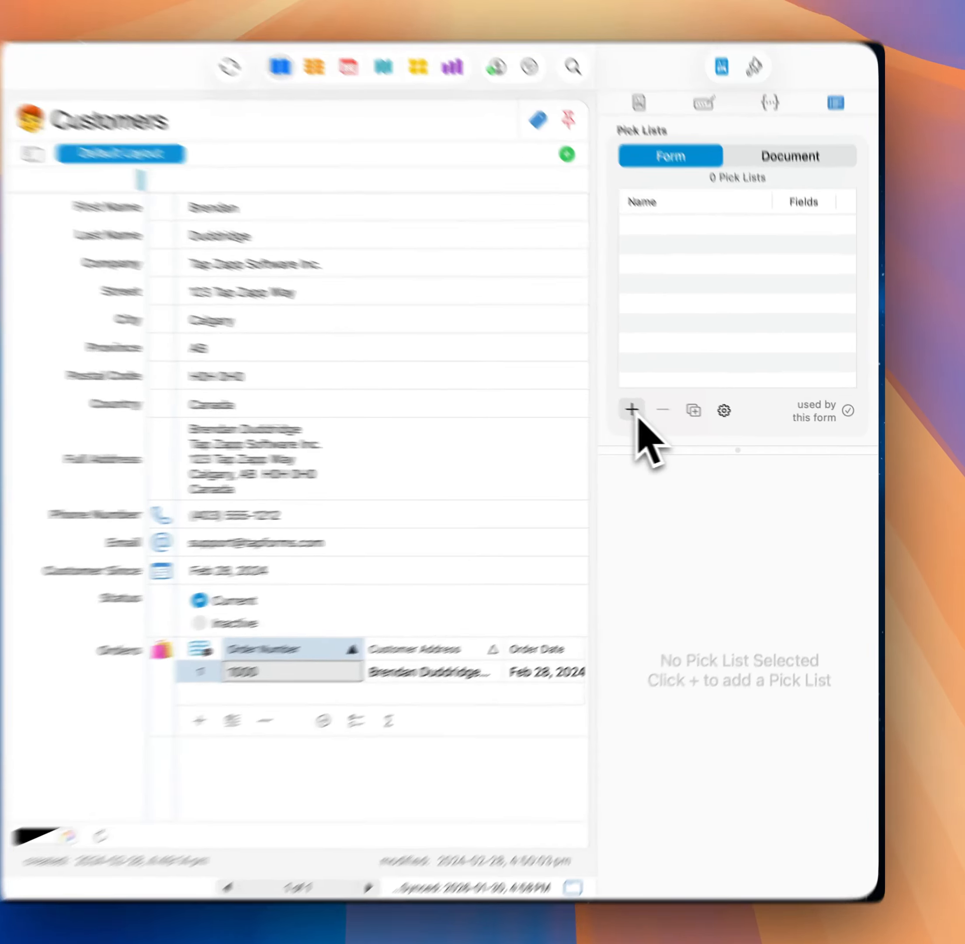
{"action": "left_click", "coordinate": [654, 414]}
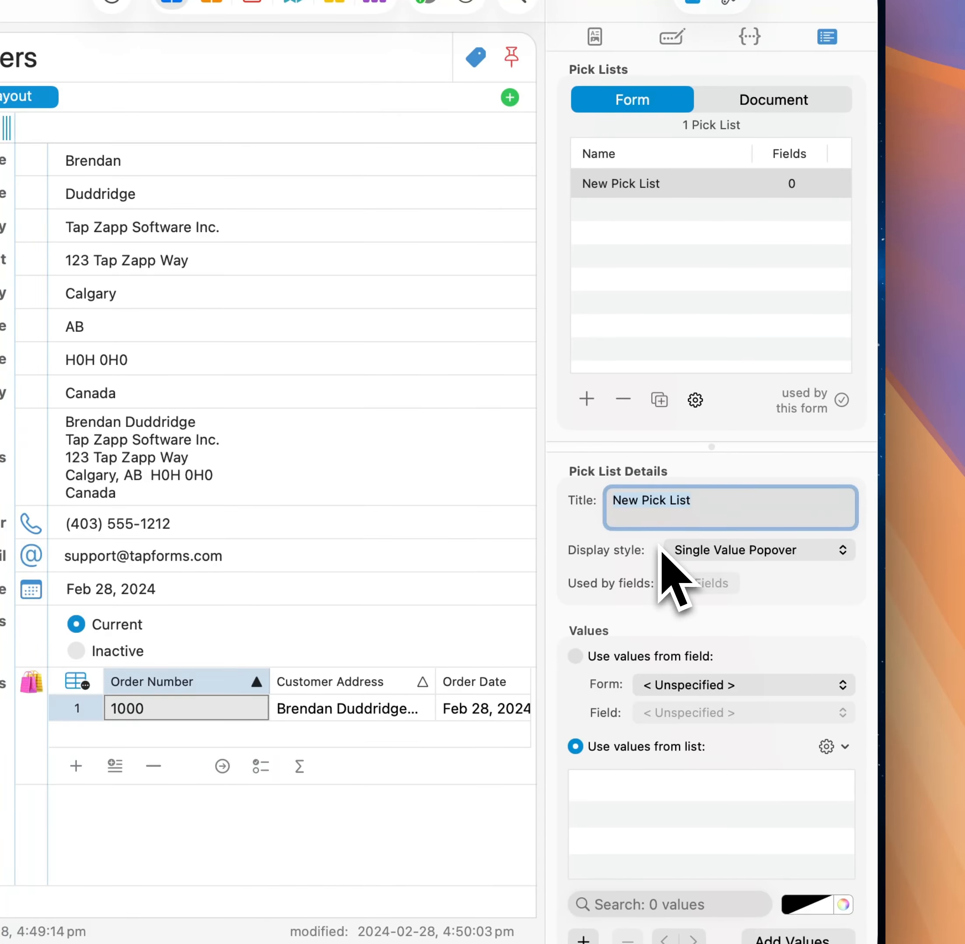
{"action": "type", "text": "Countries"}
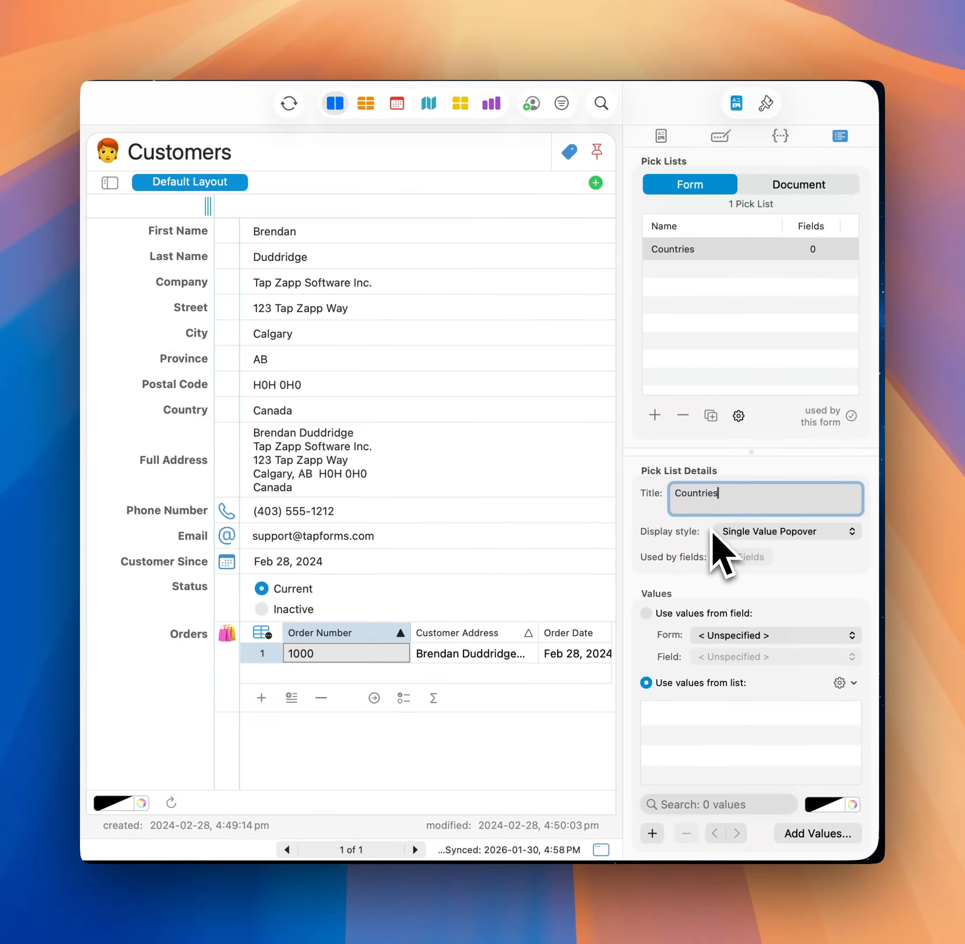
{"action": "key", "text": "Return"}
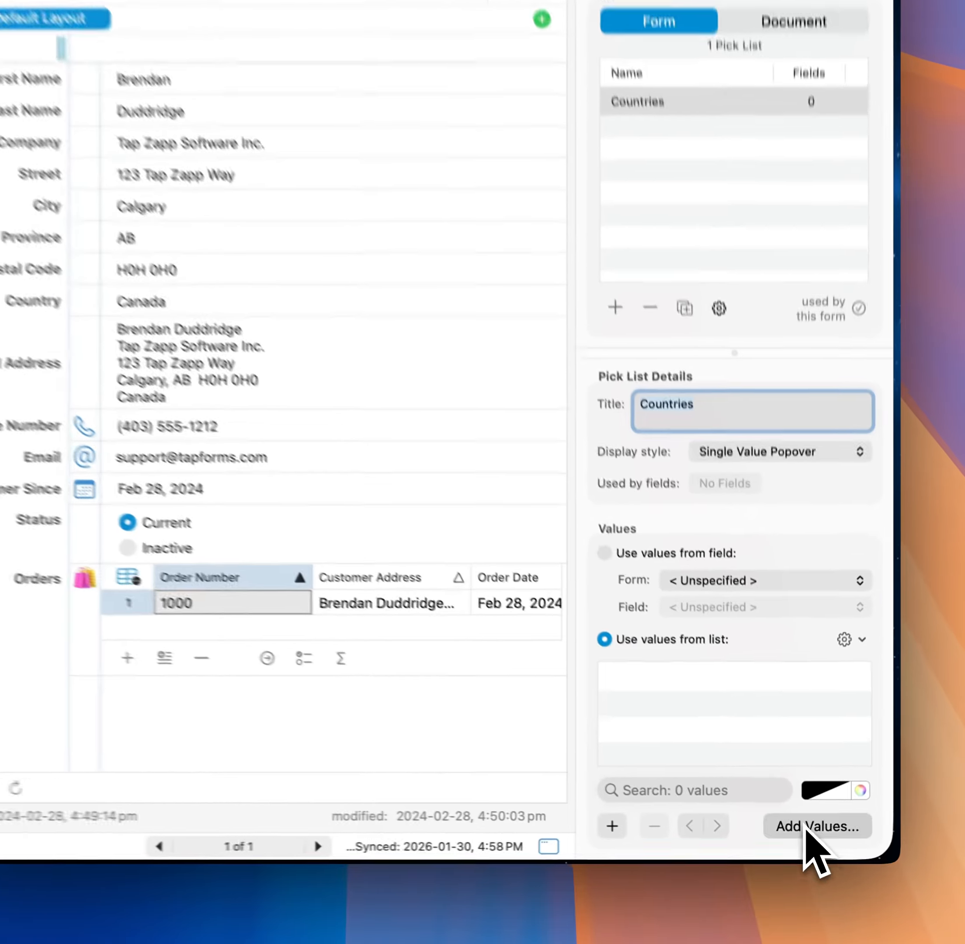
Begin the pick list values with Canada and indent Alberta, British Columbia, Manitoba, Saskatchewan, Ontario and Quebec beneath it.
{"action": "left_click", "coordinate": [807, 826]}
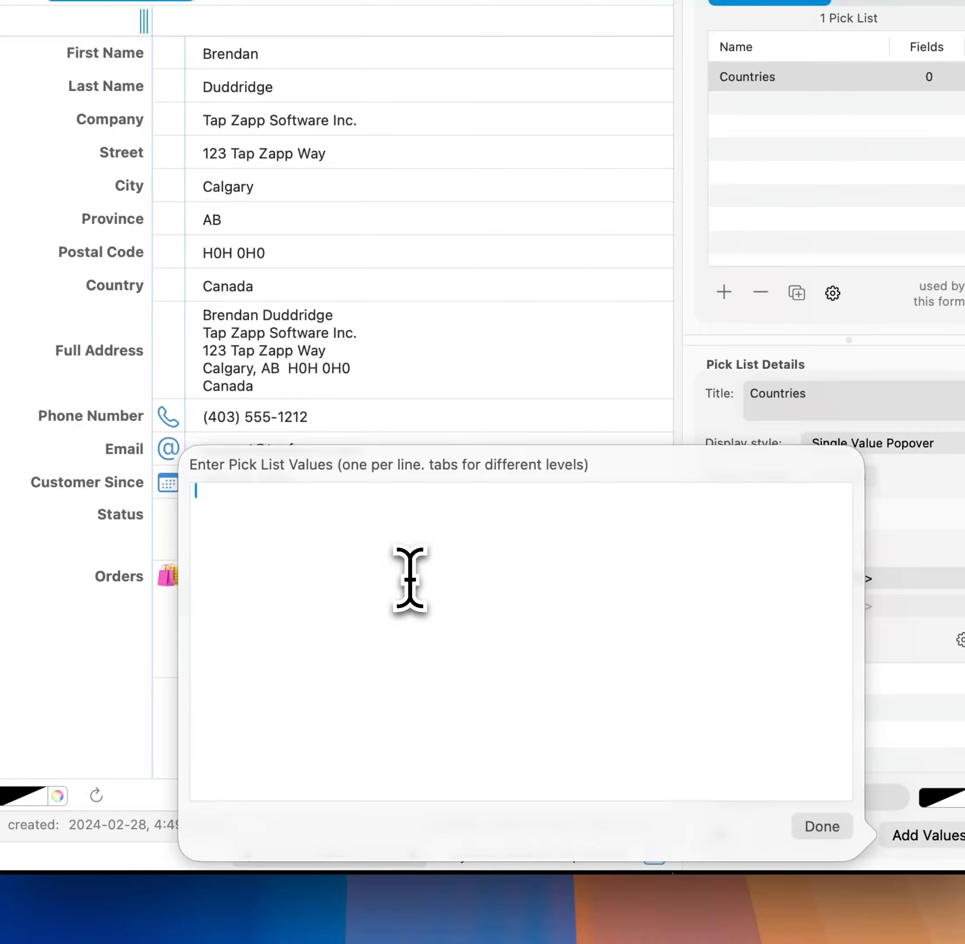
{"action": "type", "text": "Canada"}
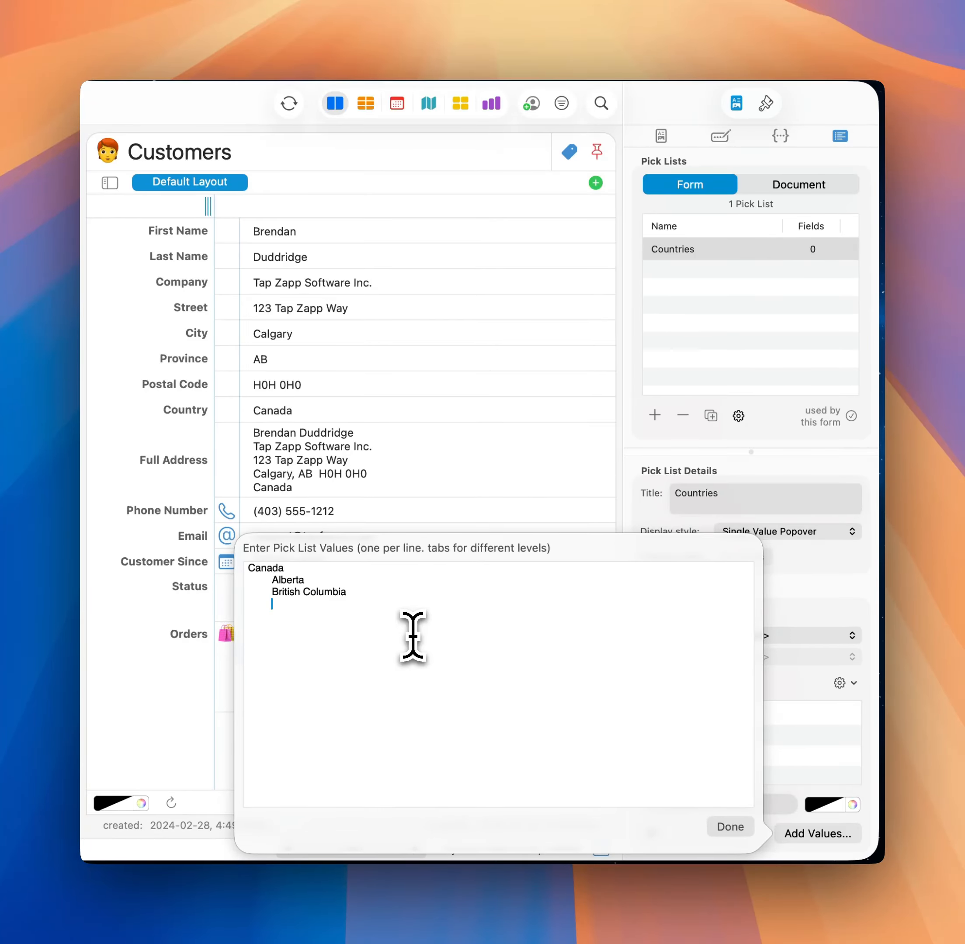
{"action": "type", "text": "Manitoba"}
{"action": "type", "text": "Saskat"}
{"action": "key", "text": "BackSpace"}
{"action": "key", "text": "BackSpace"}
{"action": "type", "text": "katchewan \tOntario \tQuebec "}
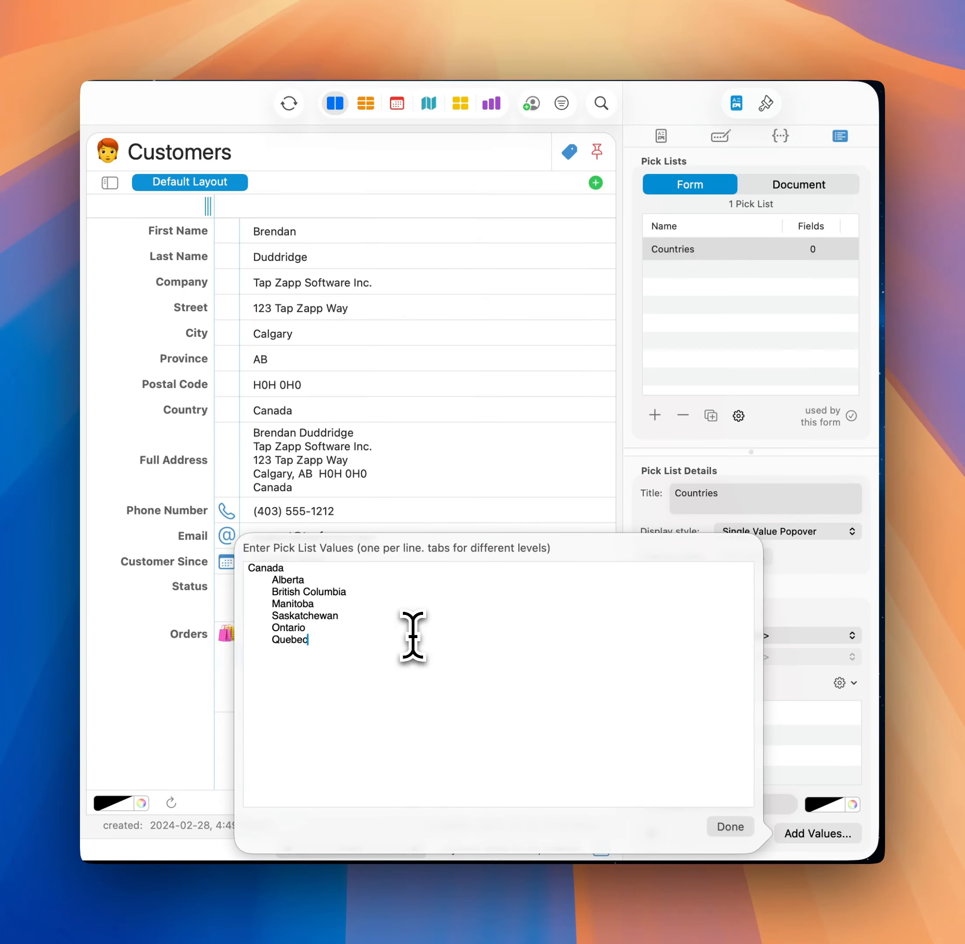
Add United Kingdom with second-level Scotland, holding Edinburgh and Glasgow, and England, holding London and Oxford.
{"action": "type", "text": "United Kingdom"}
{"action": "key", "text": "Return"}
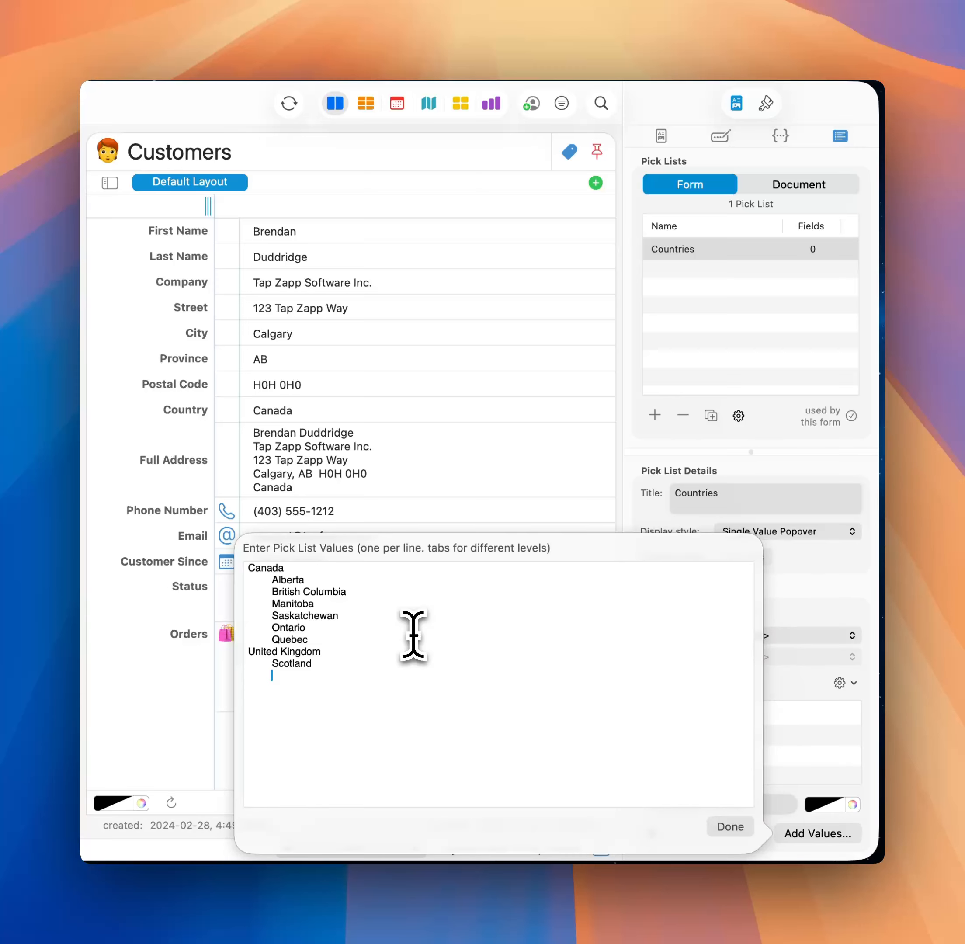
{"action": "key", "text": "Tab"}
{"action": "type", "text": "Edinburgh \t\t"}
{"action": "type", "text": "Glasgow \t"}
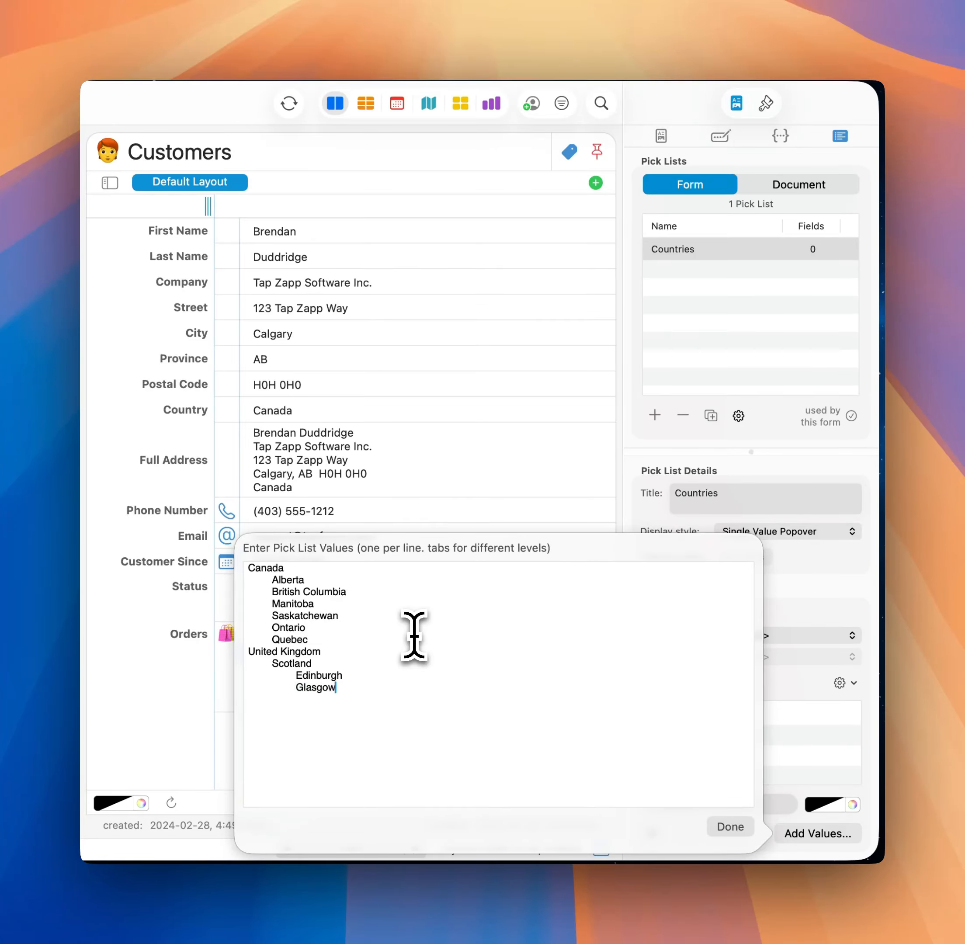
{"action": "type", "text": "England \t\t"}
{"action": "type", "text": "Londo"}
{"action": "type", "text": "n"}
{"action": "key", "text": "Return"}
{"action": "type", "text": "T"}
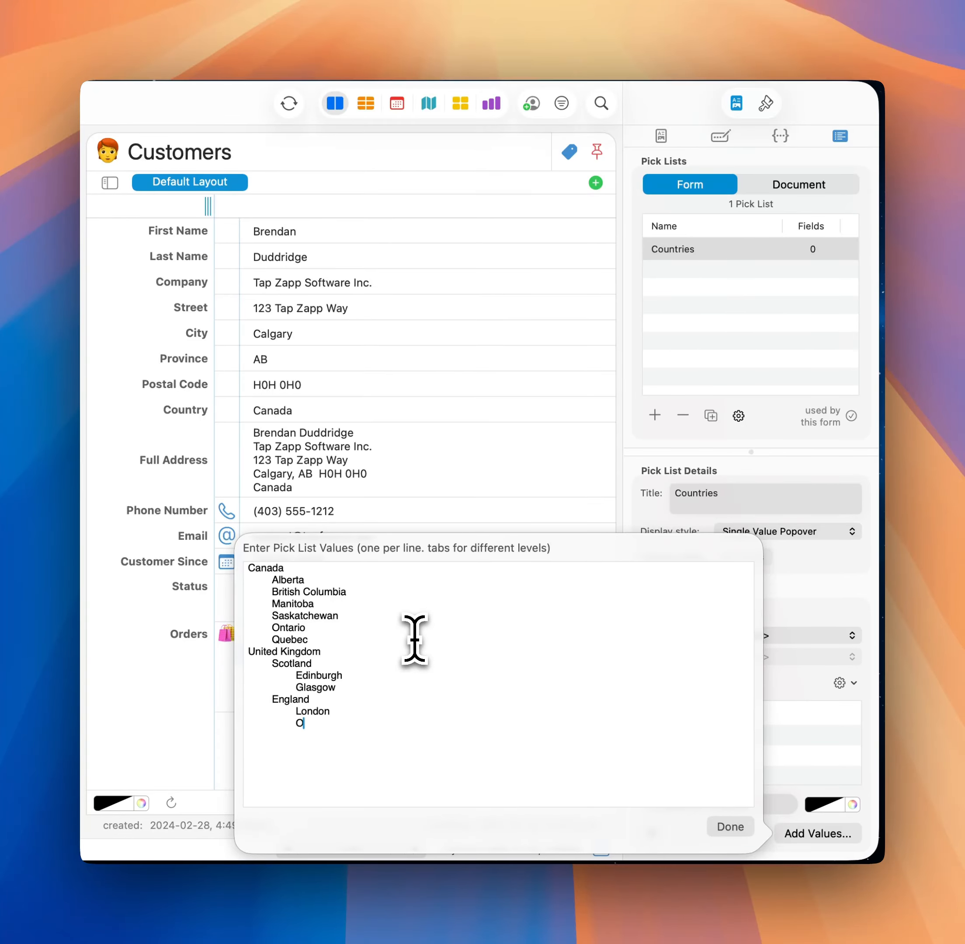
{"action": "type", "text": "xfor"}
Add United States as a top-level value with California, Oregon and Washington indented beneath it.
{"action": "type", "text": "United Stat"}
{"action": "type", "text": "nia"}
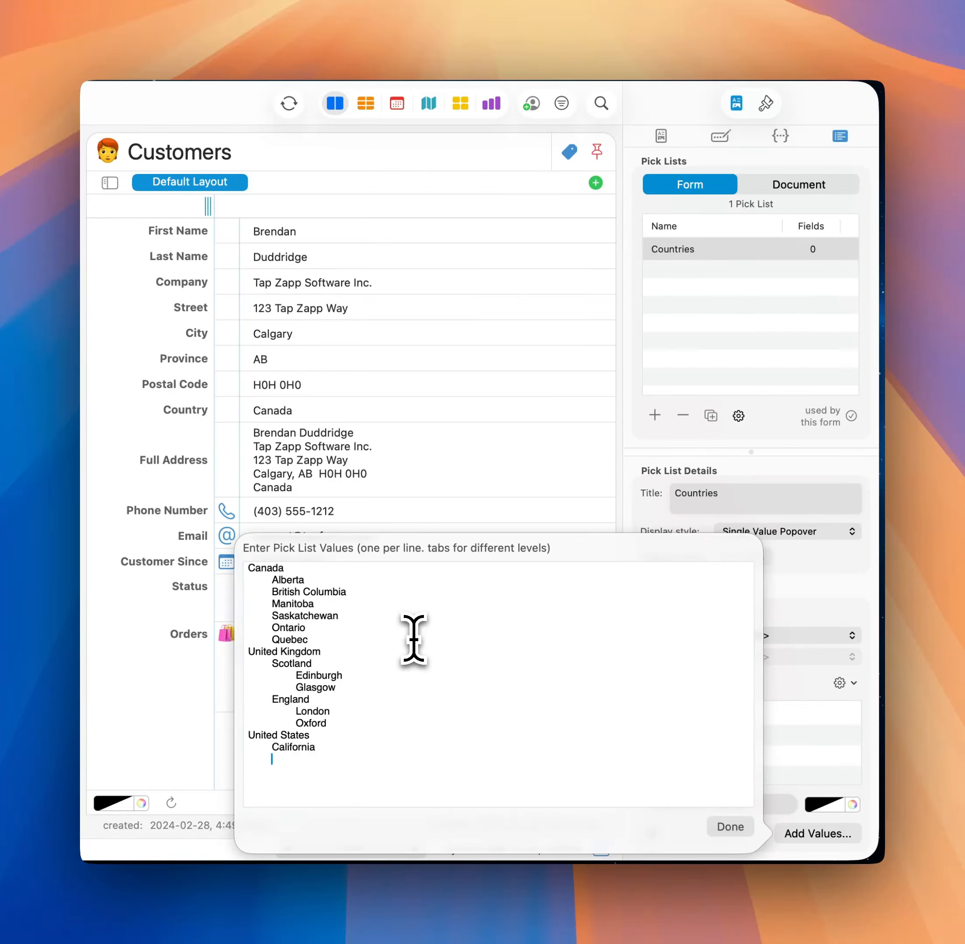
{"action": "type", "text": "Oreg"}
{"action": "type", "text": "Washington"}
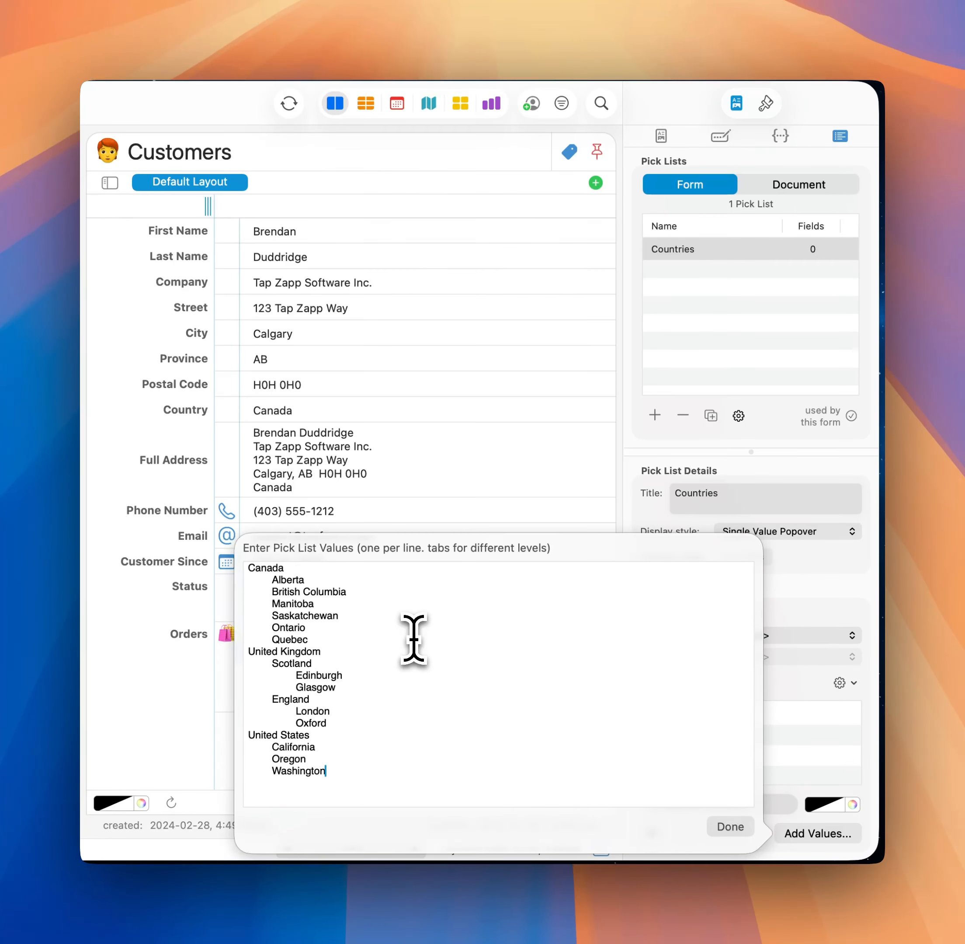
Insert Calgary and Edmonton as third-level values beneath Alberta.
{"action": "left_click", "coordinate": [339, 580]}
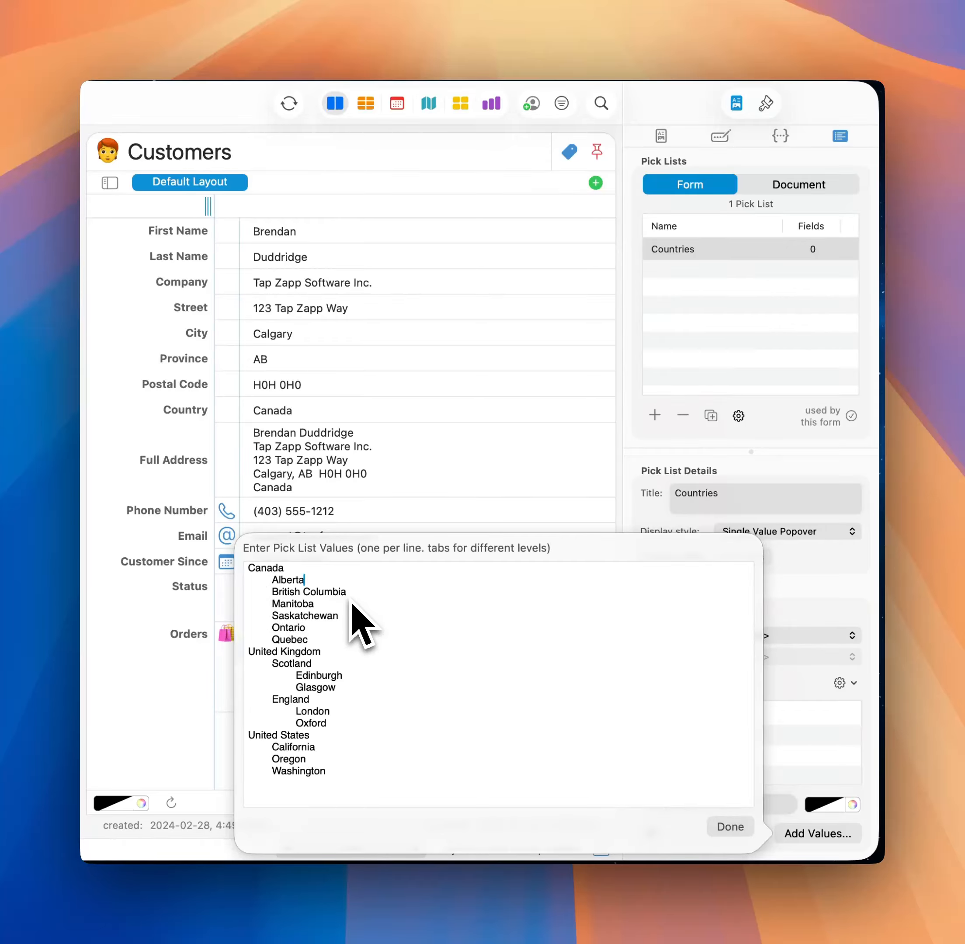
{"action": "key", "text": "Return"}
{"action": "key", "text": "Tab"}
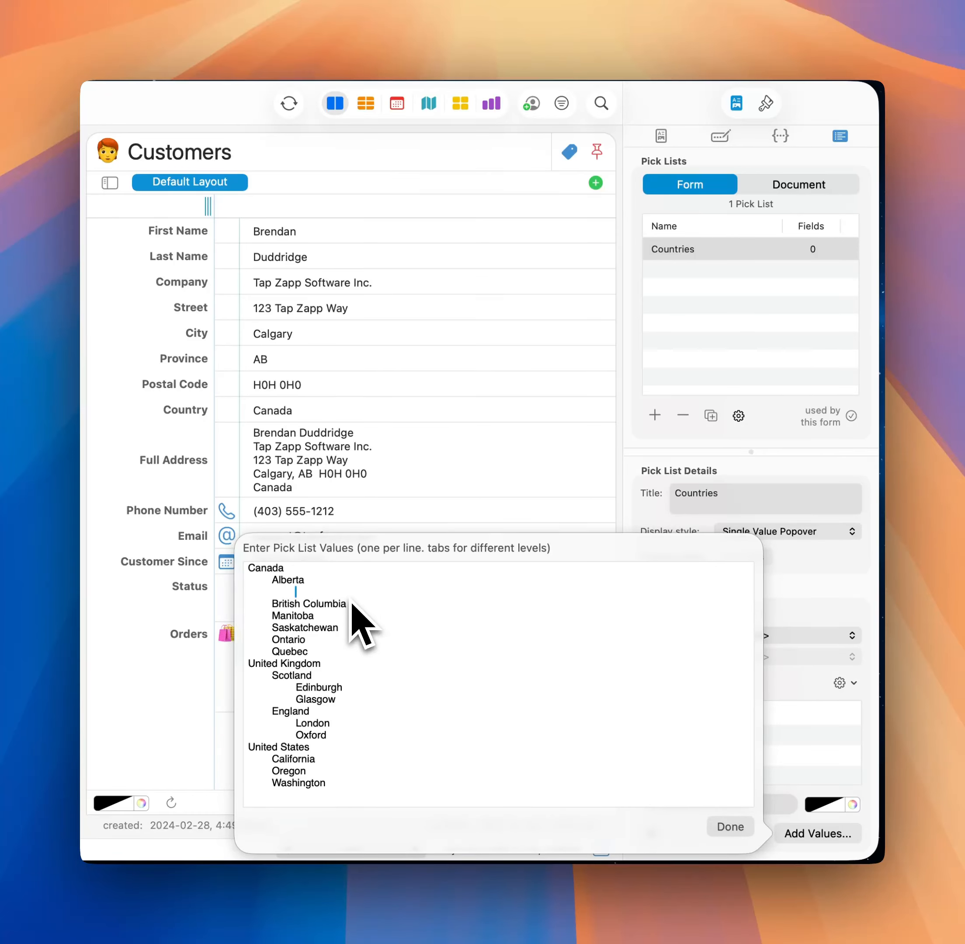
{"action": "type", "text": "Calgary"}
{"action": "key", "text": "Return"}
{"action": "key", "text": "Tab"}
{"action": "type", "text": "Edmonton"}
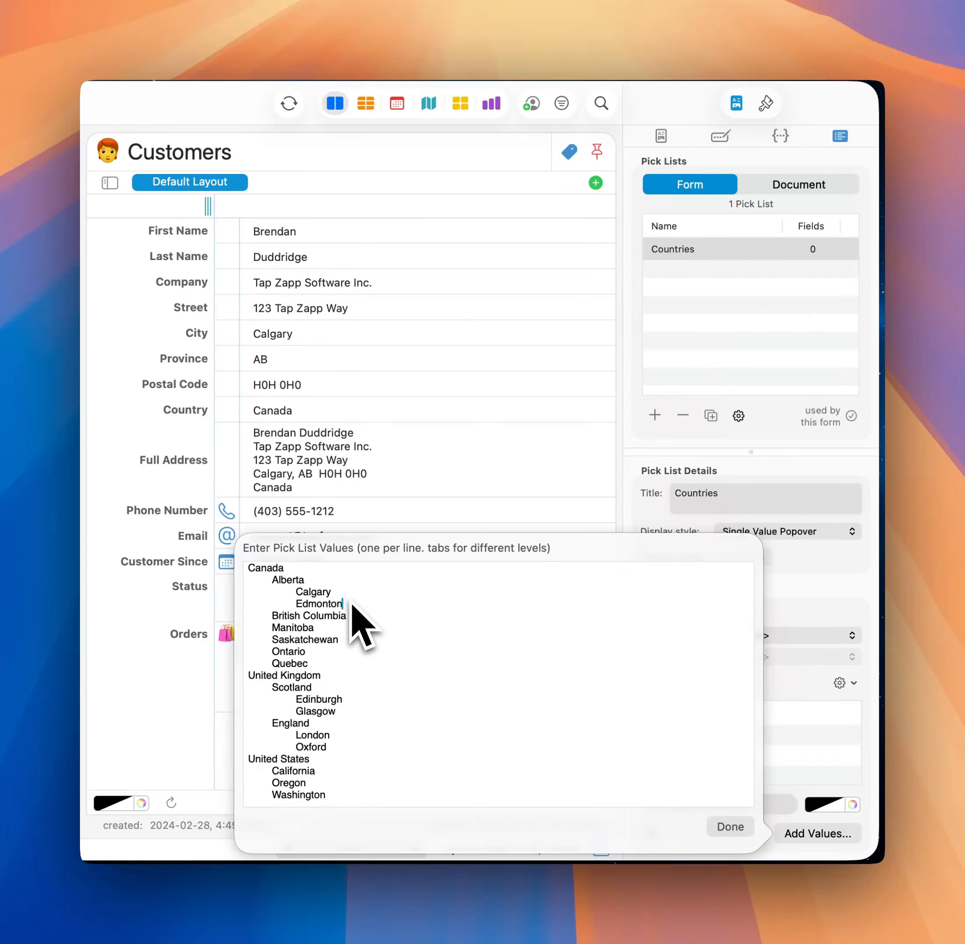
Insert Vancouver beneath British Columbia and Winnipeg beneath Manitoba as third-level values.
{"action": "key", "text": "Return"}
{"action": "key", "text": "BackSpace"}
{"action": "key", "text": "Return"}
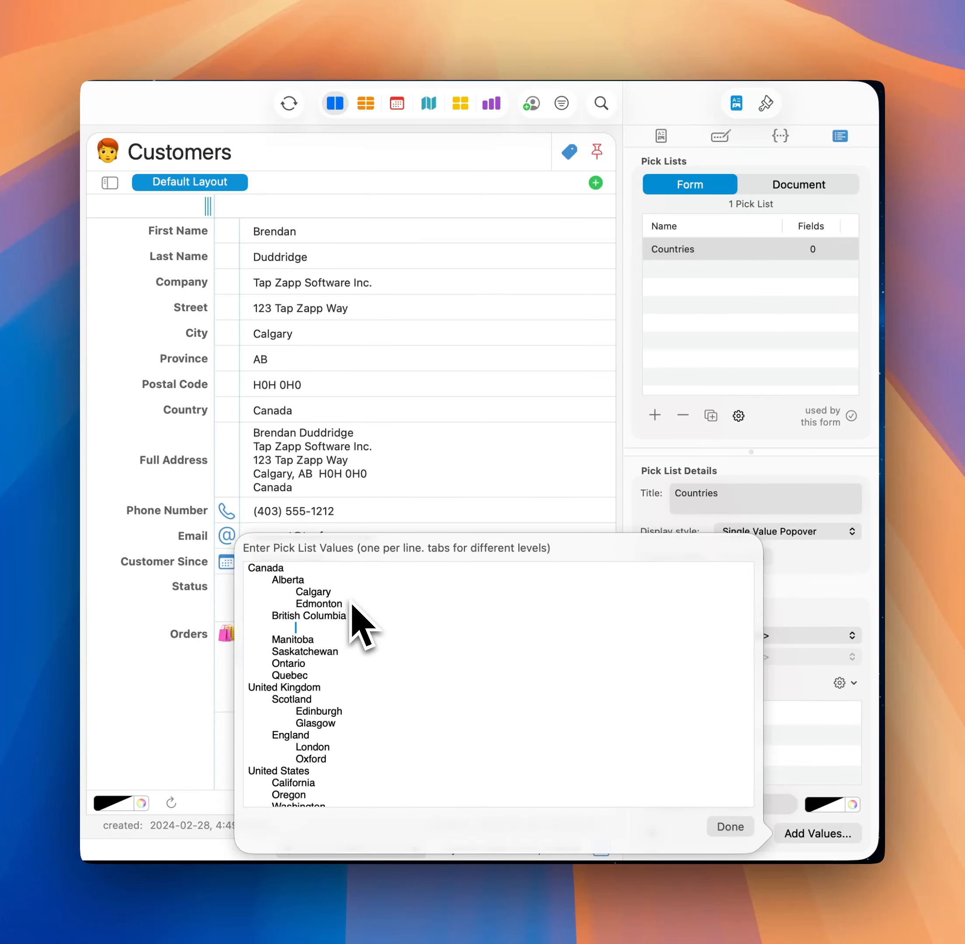
{"action": "type", "text": "Vancouver"}
{"action": "key", "text": "Return"}
{"action": "key", "text": "Tab"}
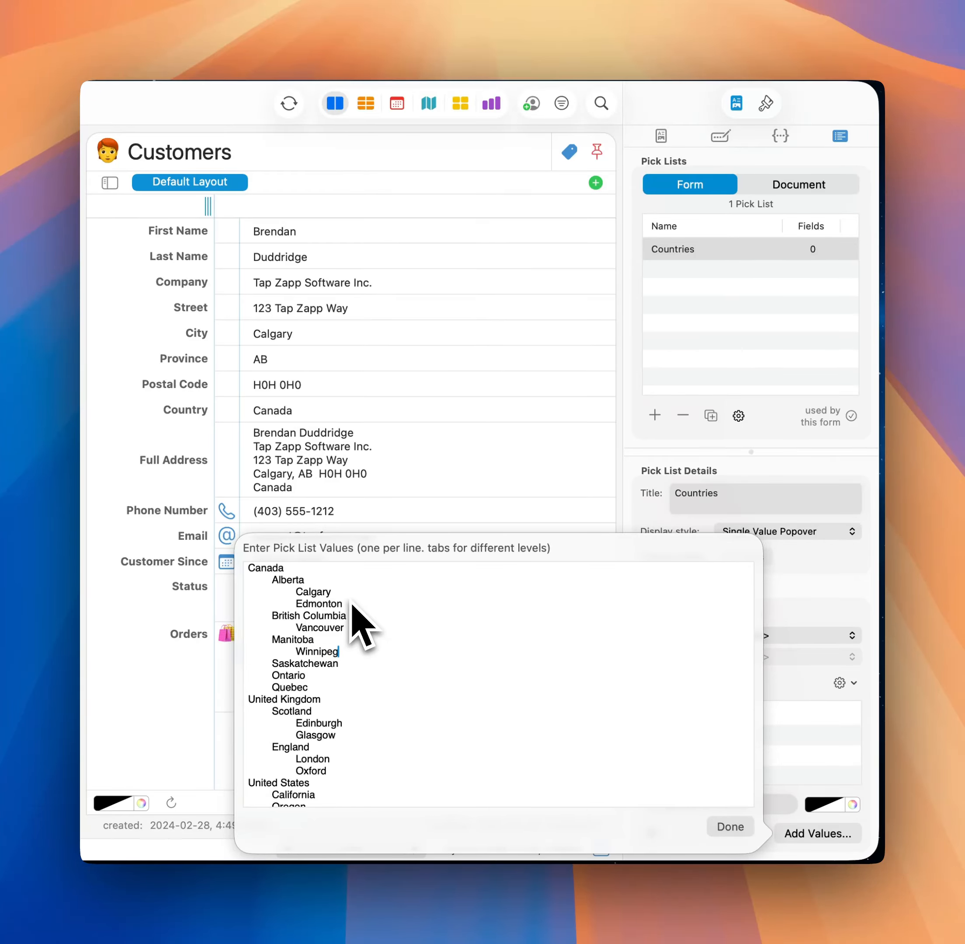
Insert Regina as a third-level value beneath Saskatchewan.
{"action": "key", "text": "Return"}
{"action": "key", "text": "Tab"}
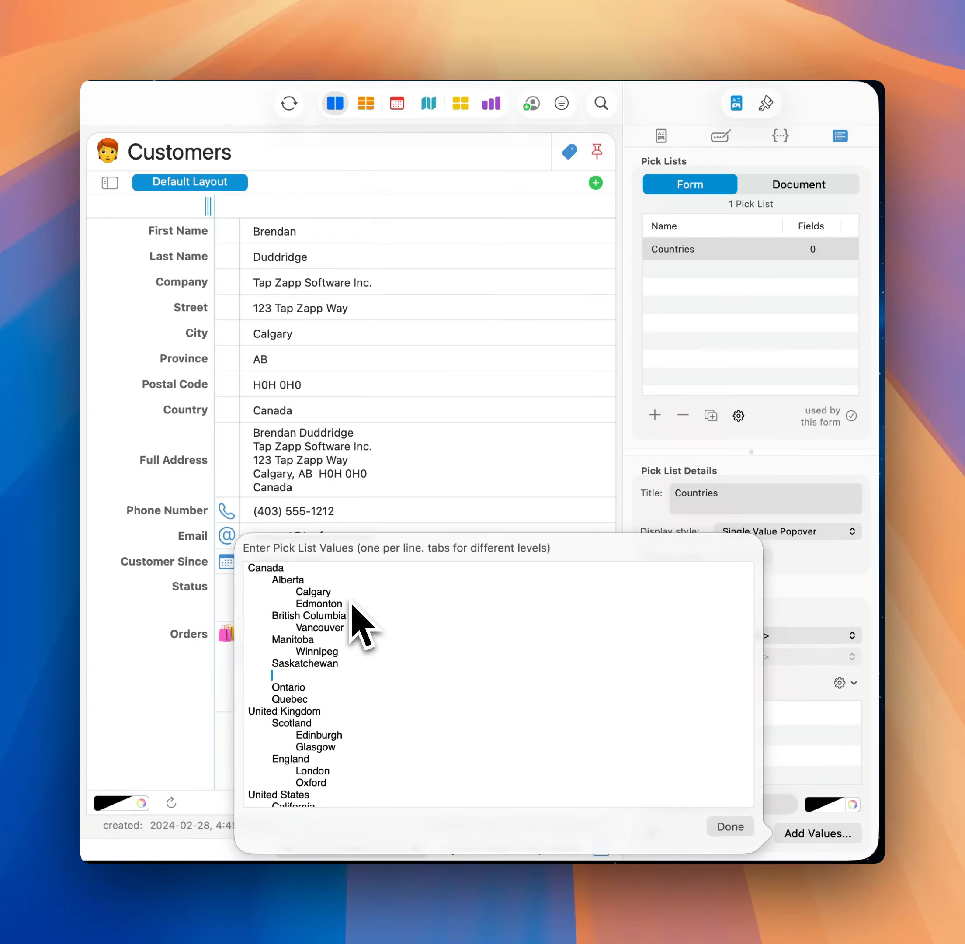
{"action": "type", "text": "Regina"}
{"action": "key", "text": "Down"}
Insert Ottawa and Toronto as third-level values beneath Ontario.
{"action": "key", "text": "Return"}
{"action": "key", "text": "Tab"}
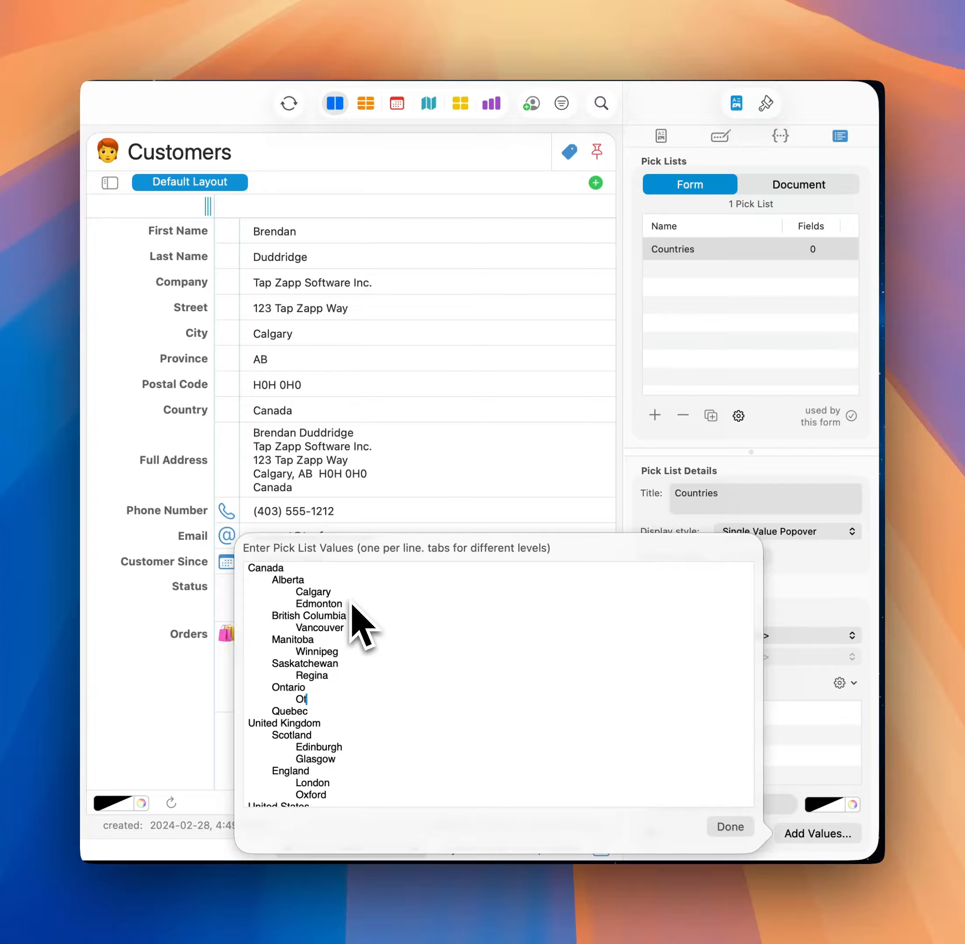
{"action": "type", "text": "Ottawa"}
{"action": "key", "text": "Return"}
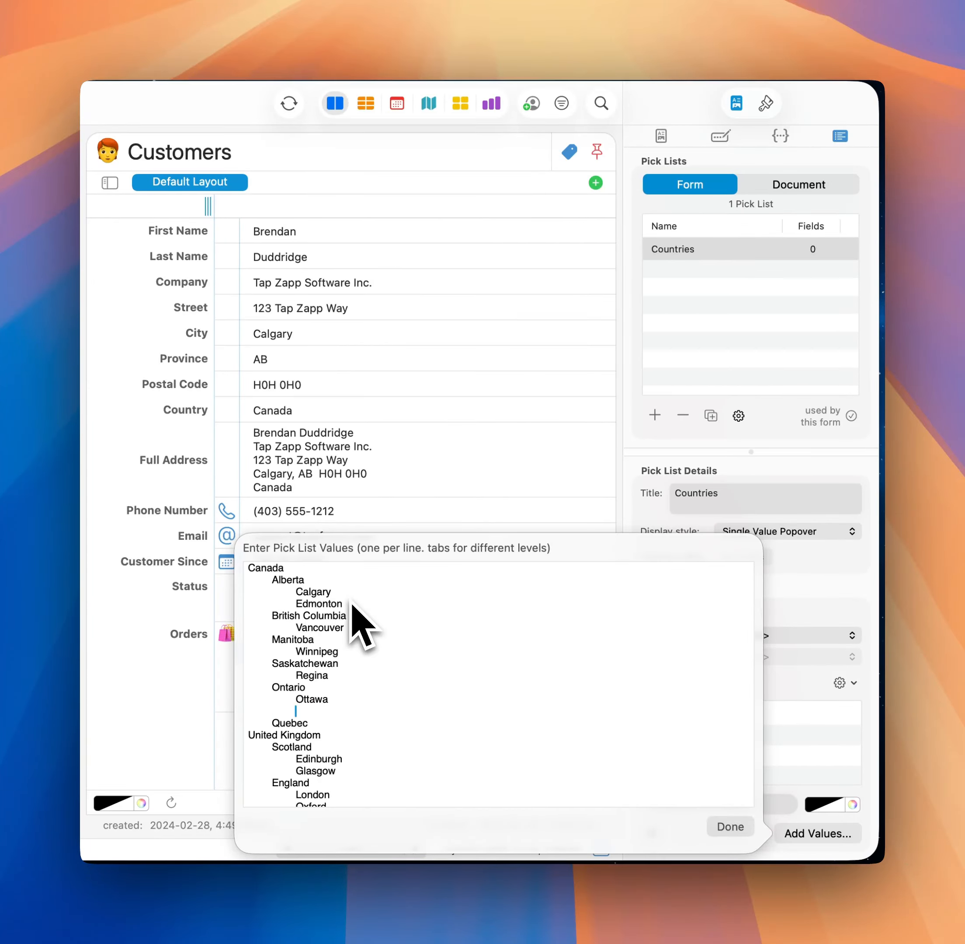
{"action": "type", "text": "Toronto"}
{"action": "key", "text": "Return"}
{"action": "key", "text": "BackSpace"}
Insert Montreal beneath Quebec and save the entered values to the Countries pick list.
{"action": "key", "text": "Return"}
{"action": "key", "text": "Tab"}
{"action": "type", "text": "Mont"}
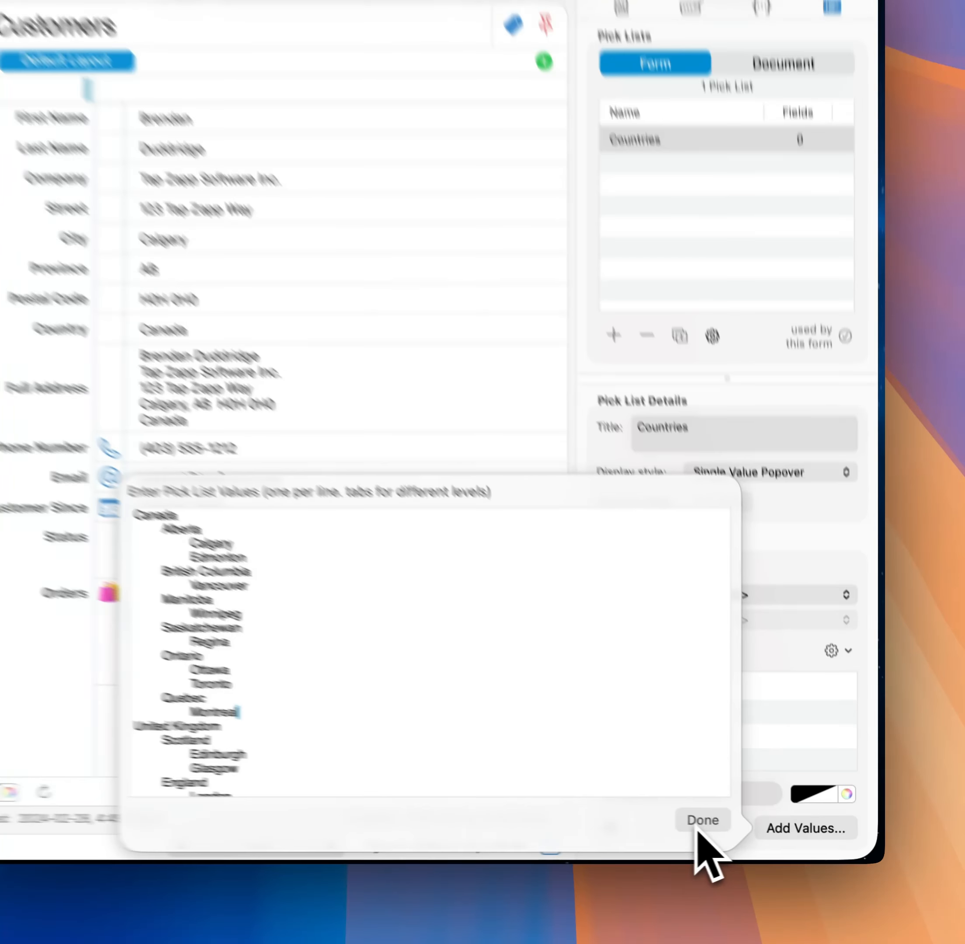
{"action": "left_click", "coordinate": [710, 827]}
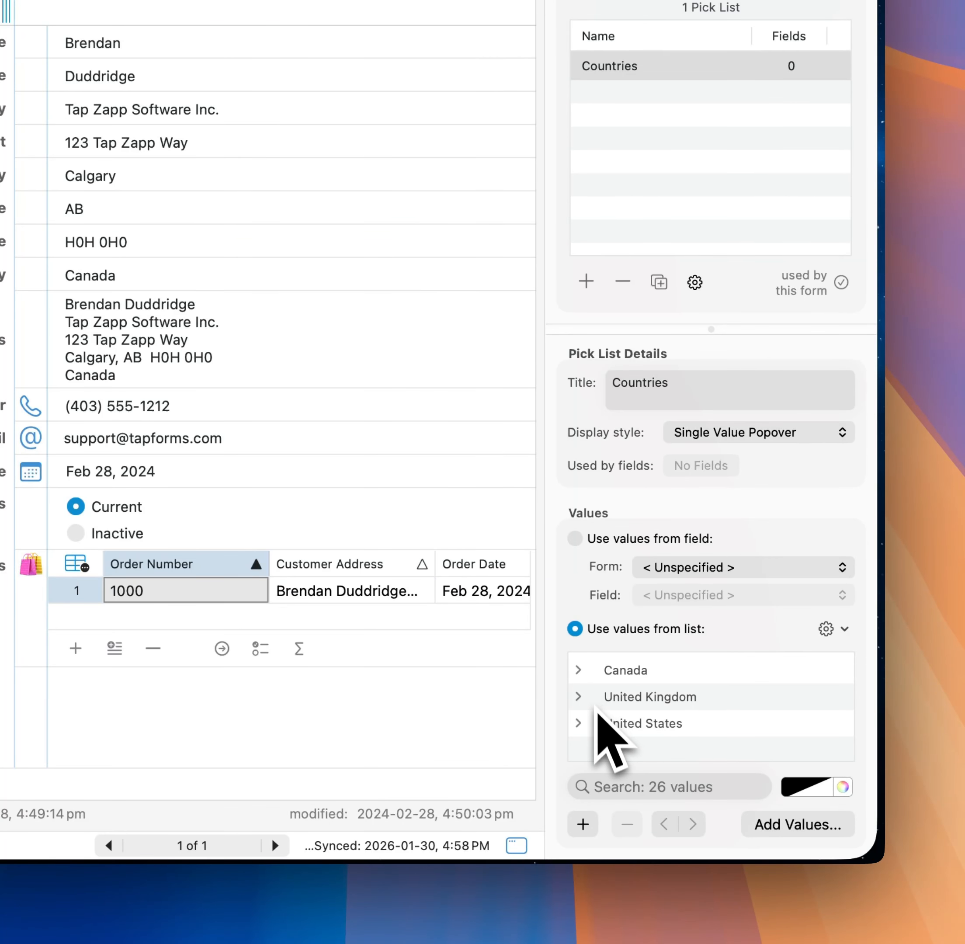
Expand Canada, Alberta and British Columbia in the pick list values to examine the nested hierarchy.
{"action": "left_click", "coordinate": [578, 671]}
{"action": "scroll", "coordinate": [643, 678], "scroll_direction": "down", "scroll_amount": 1}
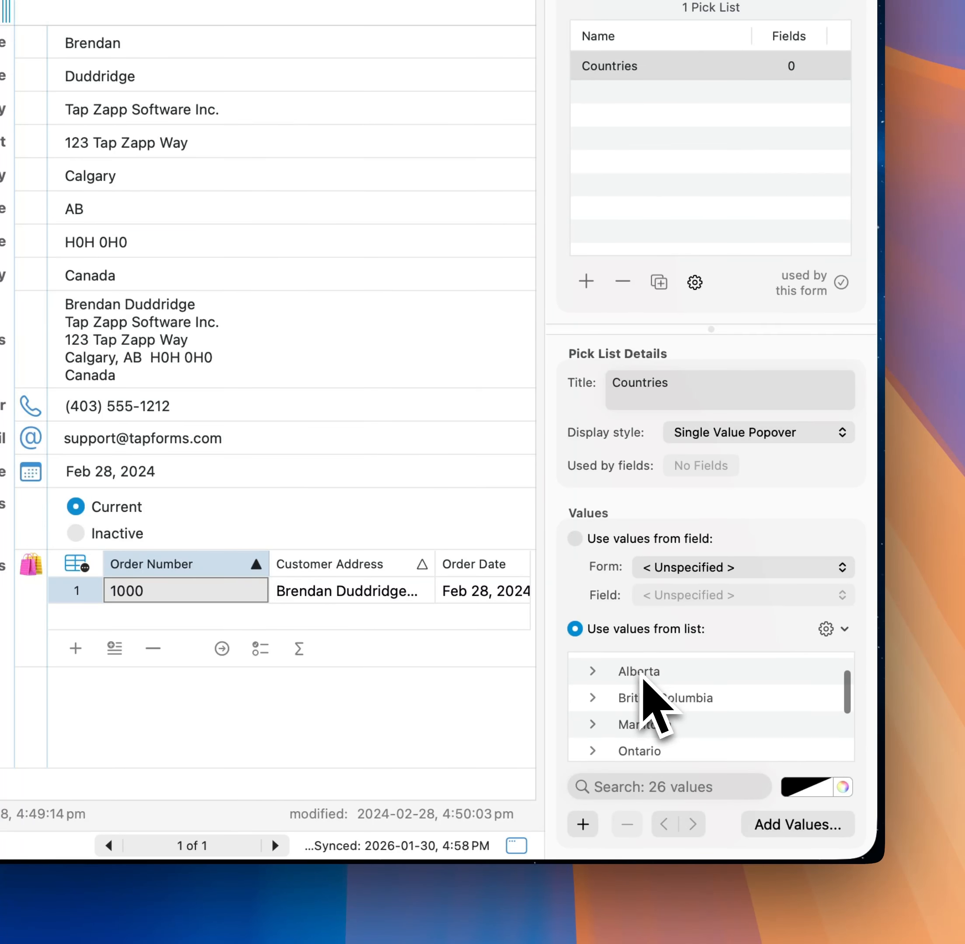
{"action": "left_click", "coordinate": [594, 674]}
{"action": "scroll", "coordinate": [635, 700], "scroll_direction": "down", "scroll_amount": 2}
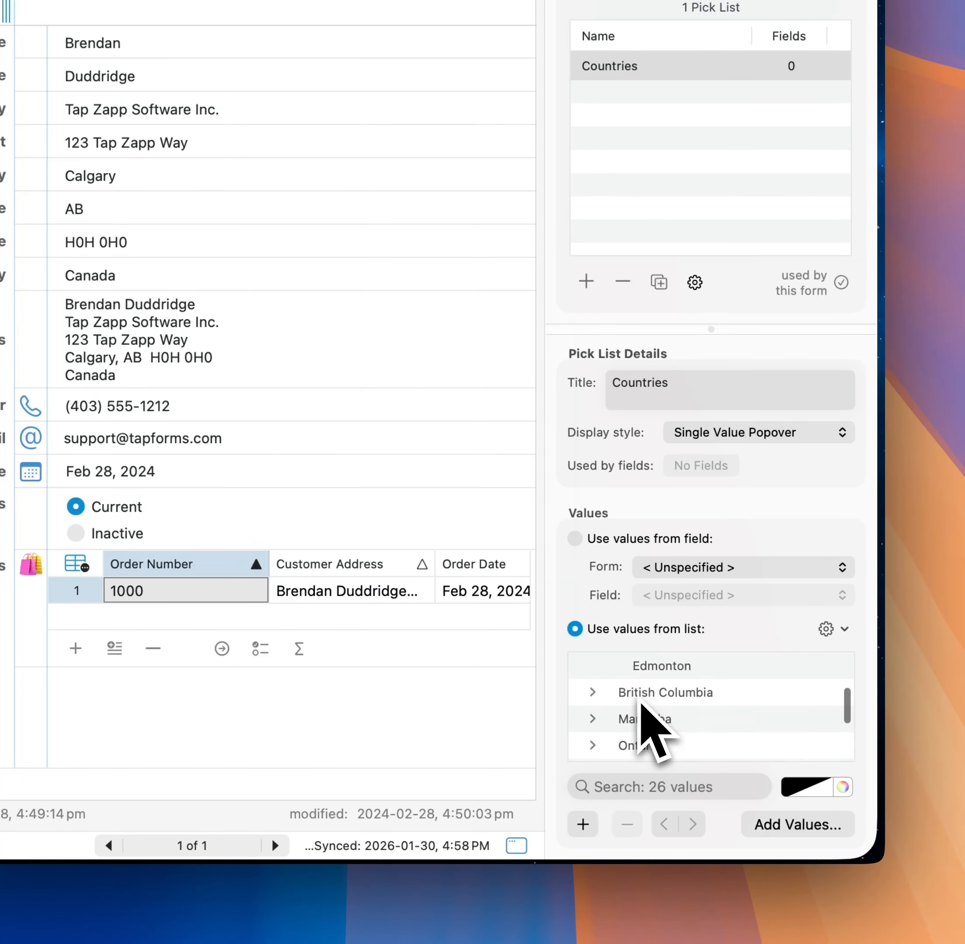
{"action": "scroll", "coordinate": [640, 704], "scroll_direction": "down", "scroll_amount": 1}
{"action": "left_click", "coordinate": [593, 668]}
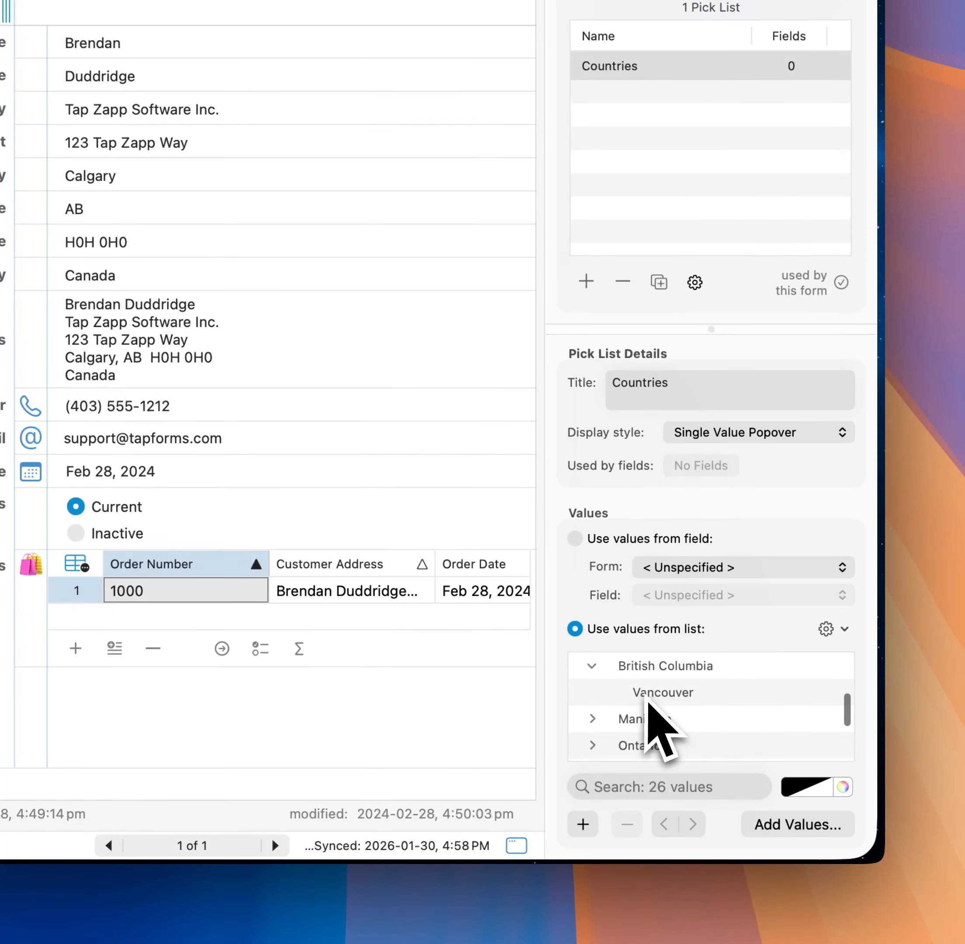
{"action": "scroll", "coordinate": [647, 709], "scroll_direction": "down", "scroll_amount": 4}
{"action": "scroll", "coordinate": [647, 712], "scroll_direction": "up", "scroll_amount": 8}
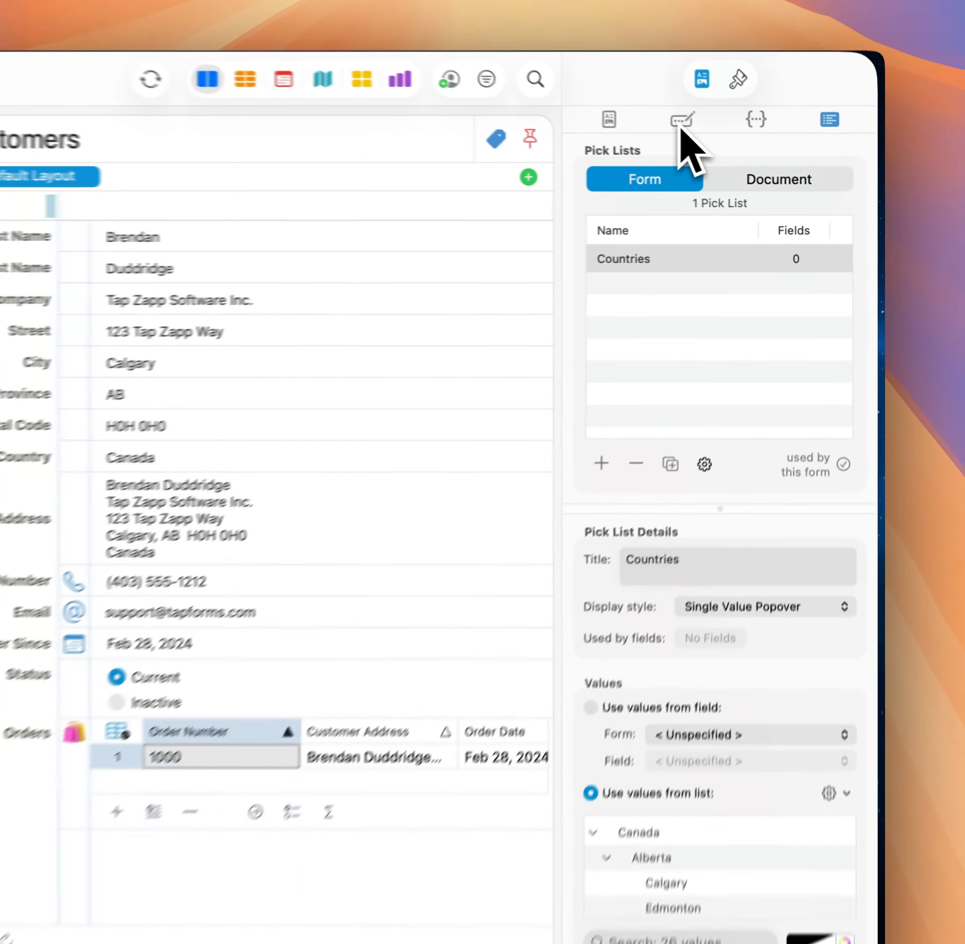
Assign the Countries pick list to the Country field.
{"action": "left_click", "coordinate": [720, 139]}
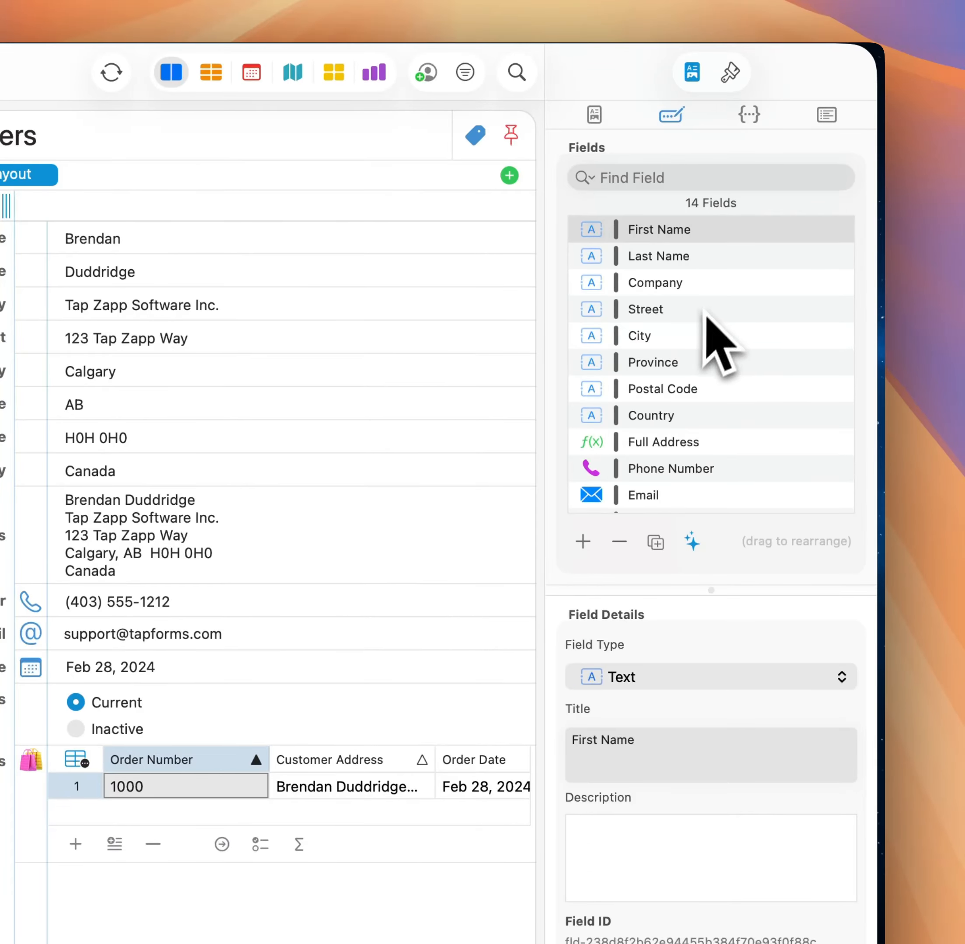
{"action": "left_click", "coordinate": [668, 421]}
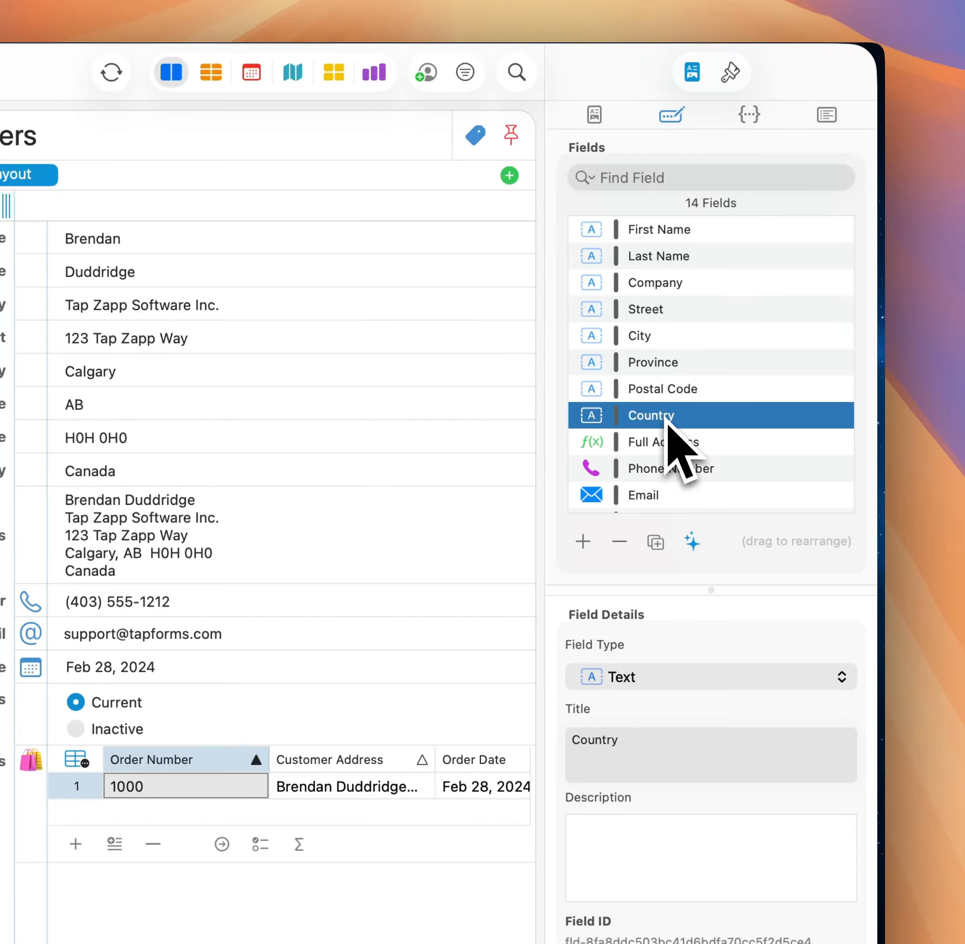
{"action": "scroll", "coordinate": [710, 765], "scroll_direction": "down", "scroll_amount": 6}
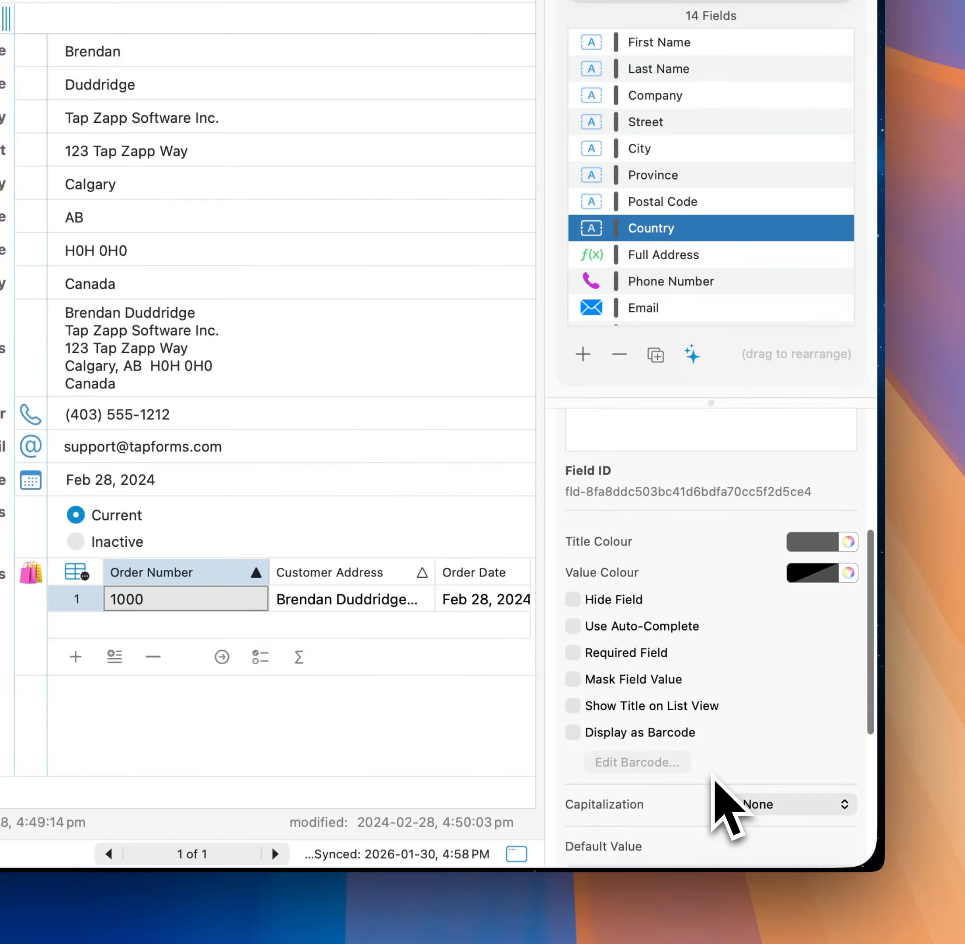
{"action": "scroll", "coordinate": [713, 773], "scroll_direction": "down", "scroll_amount": 10}
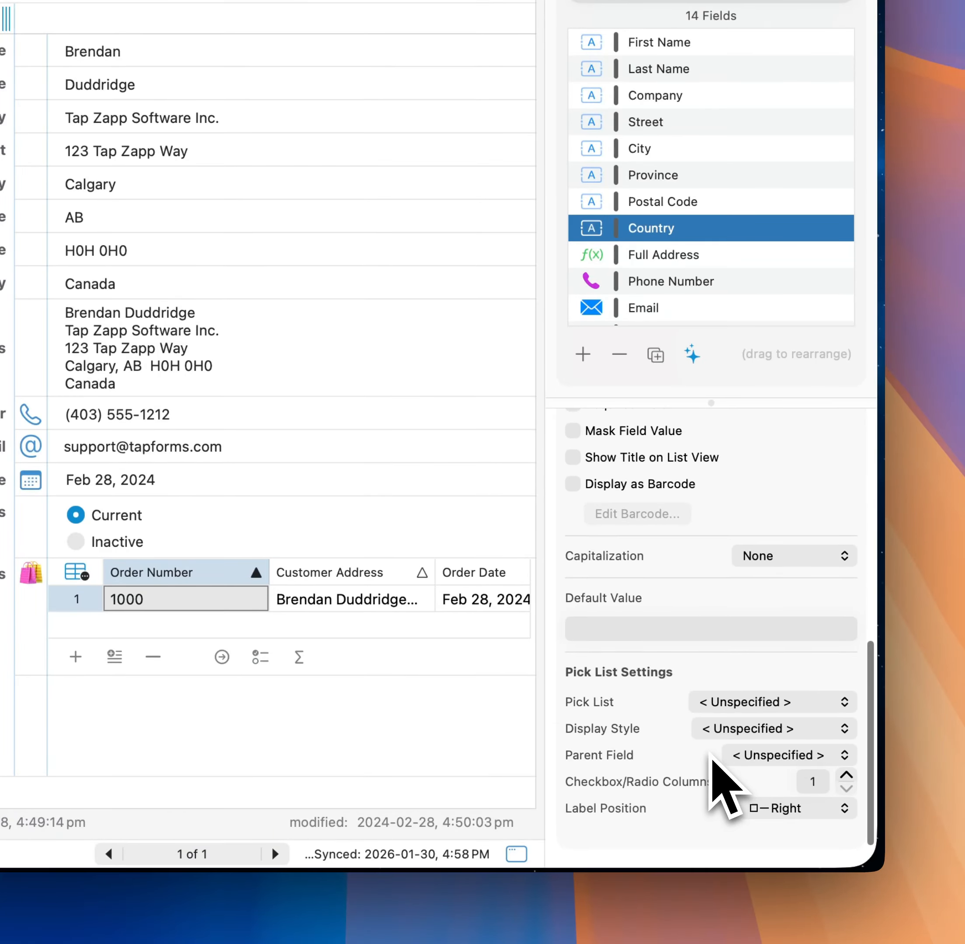
{"action": "left_click", "coordinate": [723, 708]}
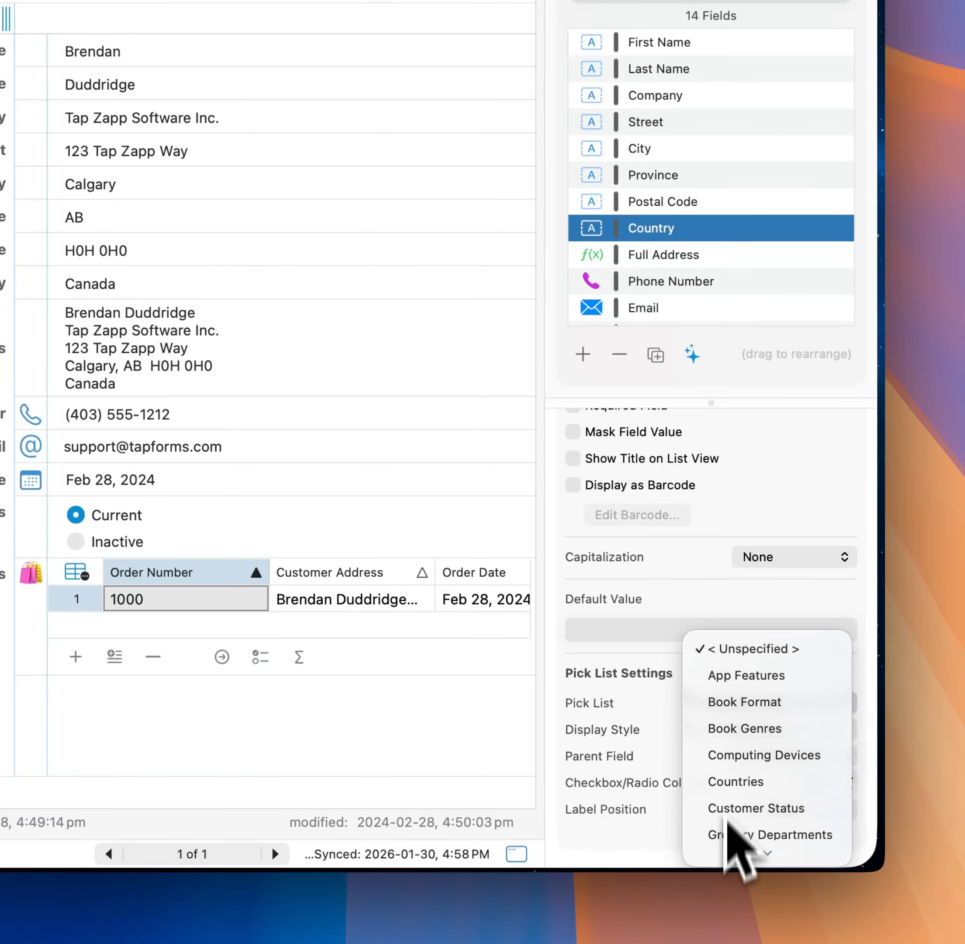
{"action": "left_click", "coordinate": [729, 672]}
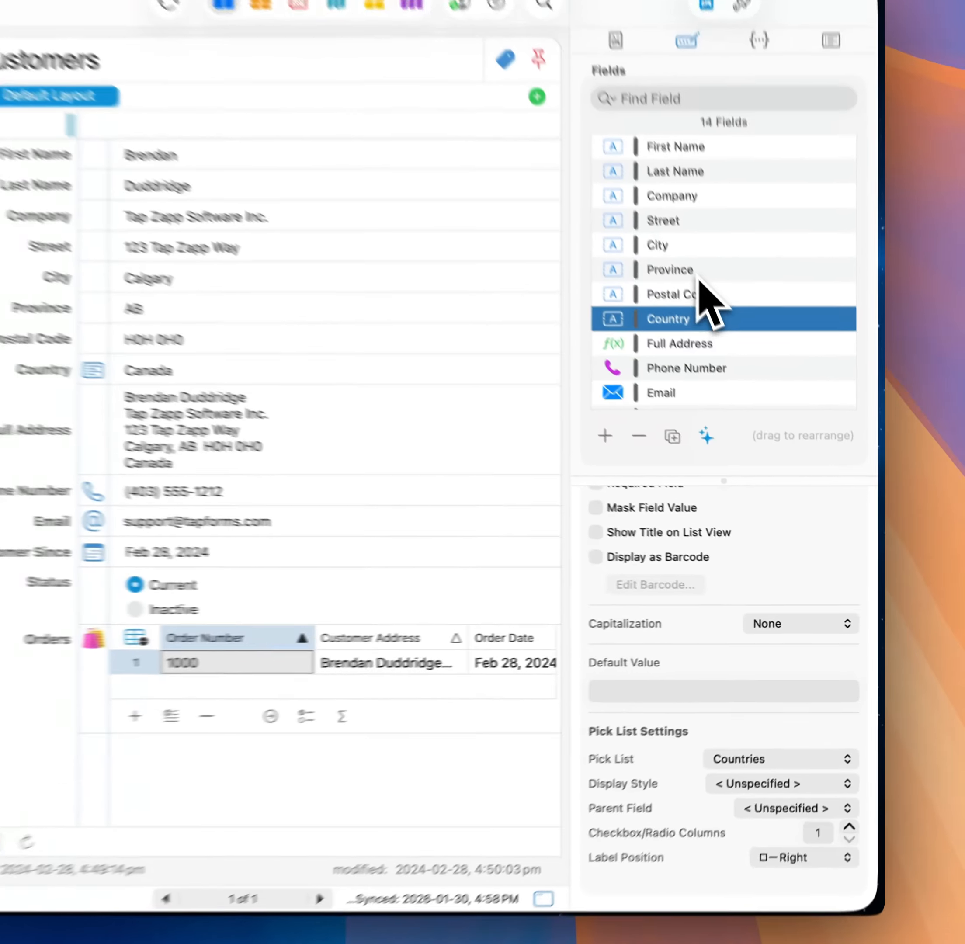
Assign the Countries pick list to the Province field and set its parent field to Country.
{"action": "left_click", "coordinate": [730, 331]}
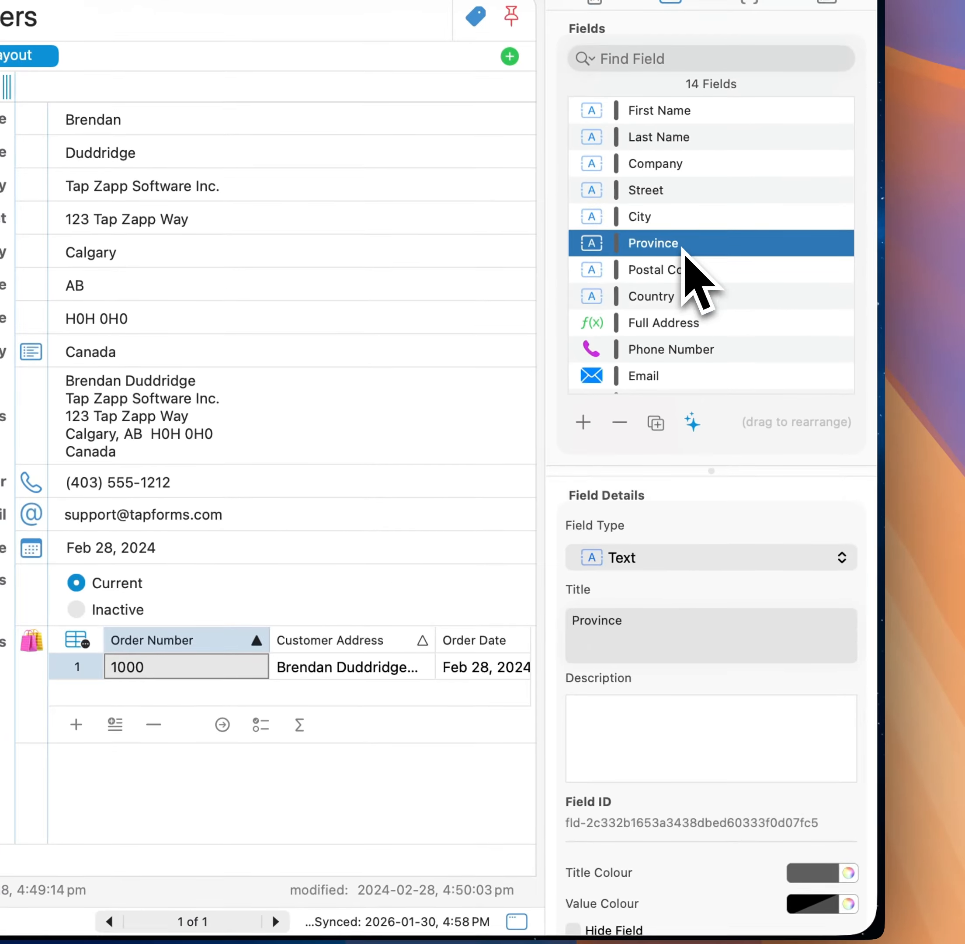
{"action": "scroll", "coordinate": [681, 571], "scroll_direction": "down", "scroll_amount": 10}
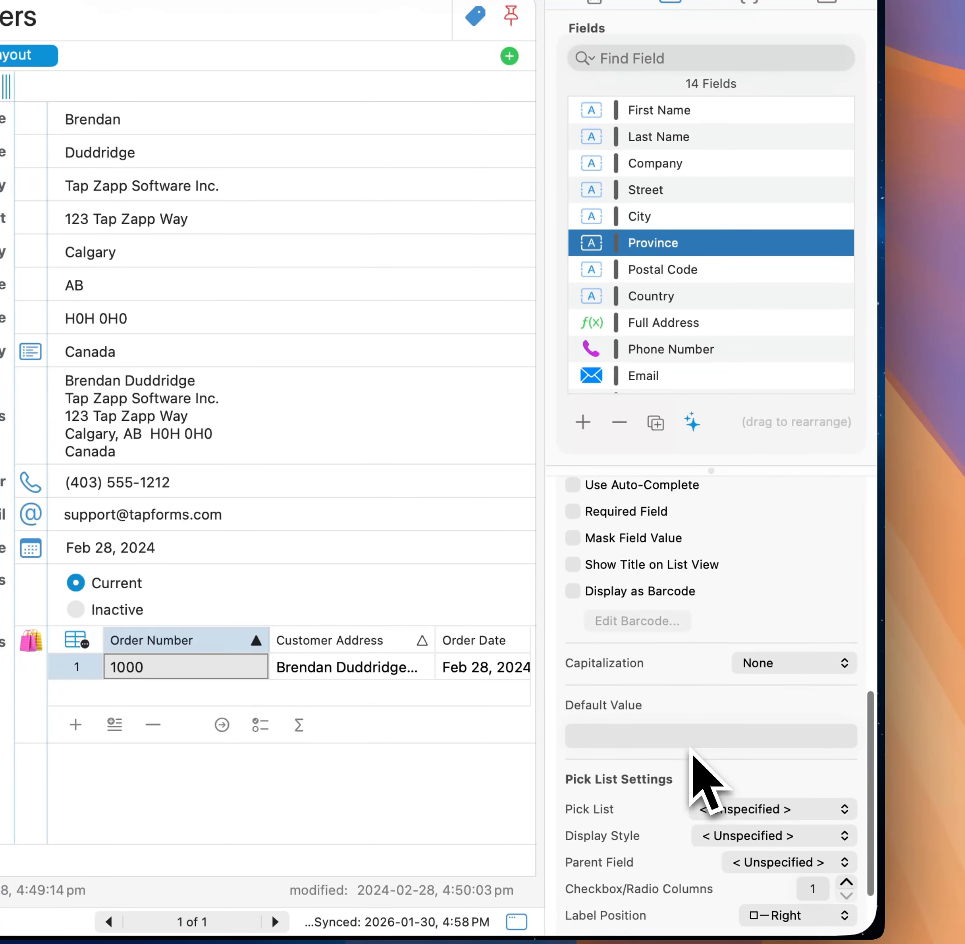
{"action": "left_click", "coordinate": [719, 773]}
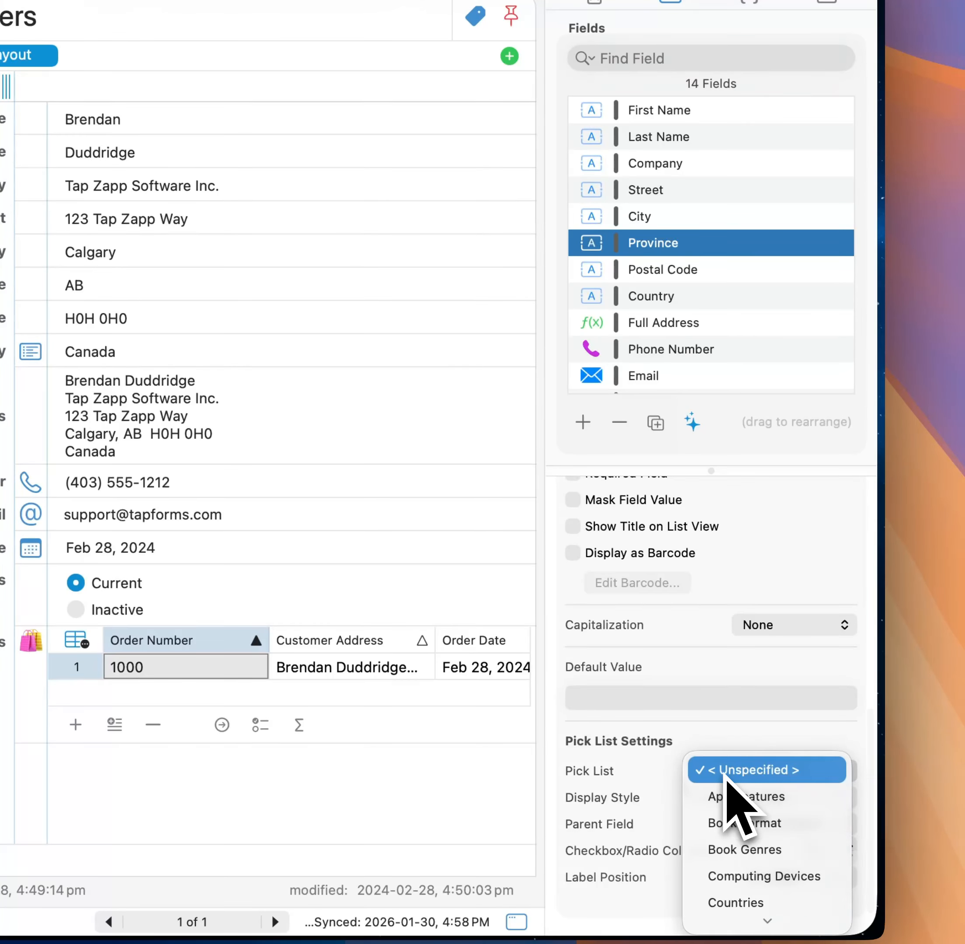
{"action": "mouse_move", "coordinate": [733, 919]}
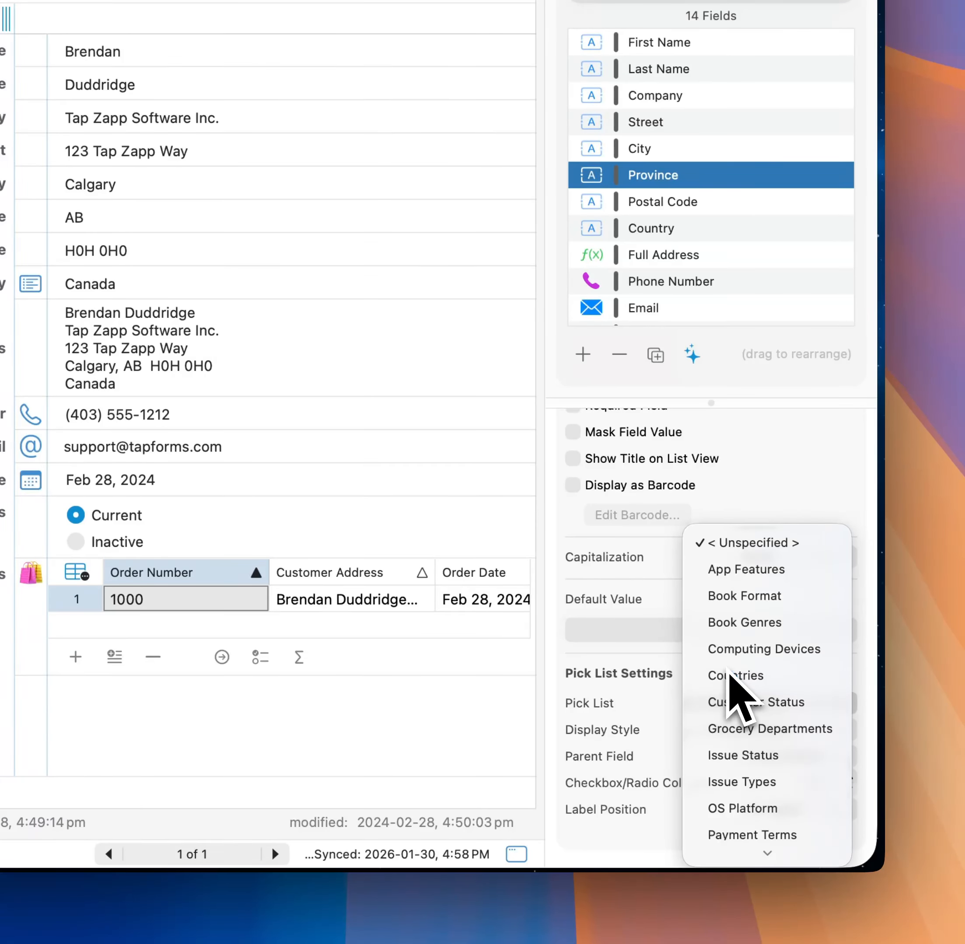
{"action": "left_click", "coordinate": [728, 672]}
{"action": "scroll", "coordinate": [684, 710], "scroll_direction": "down", "scroll_amount": 1}
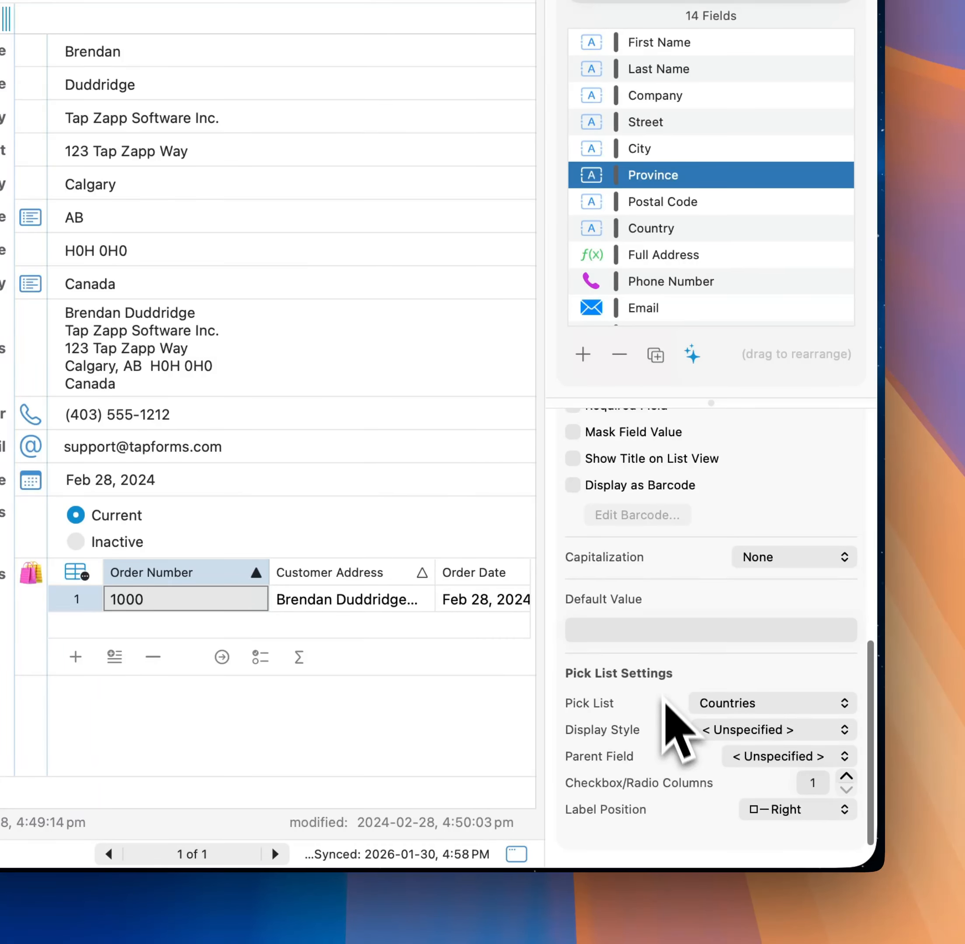
{"action": "left_click", "coordinate": [755, 769]}
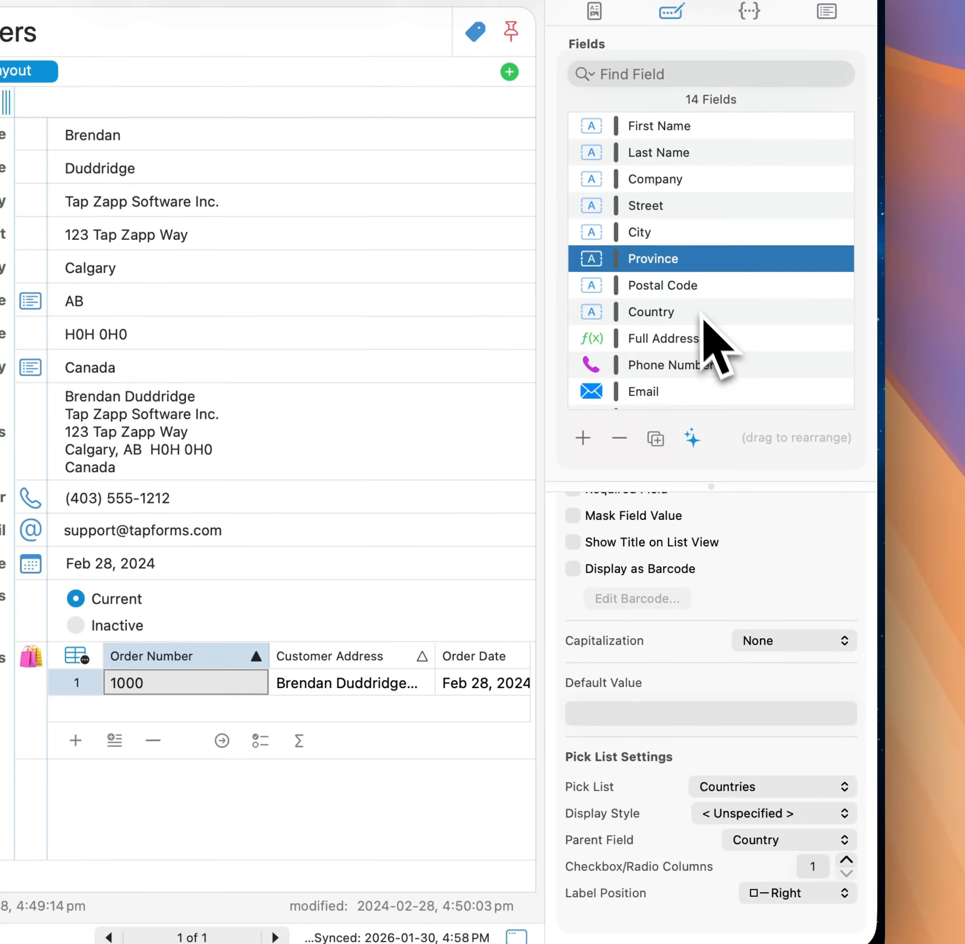
Assign the Countries pick list to the City field and set its parent field to Province.
{"action": "left_click", "coordinate": [660, 147]}
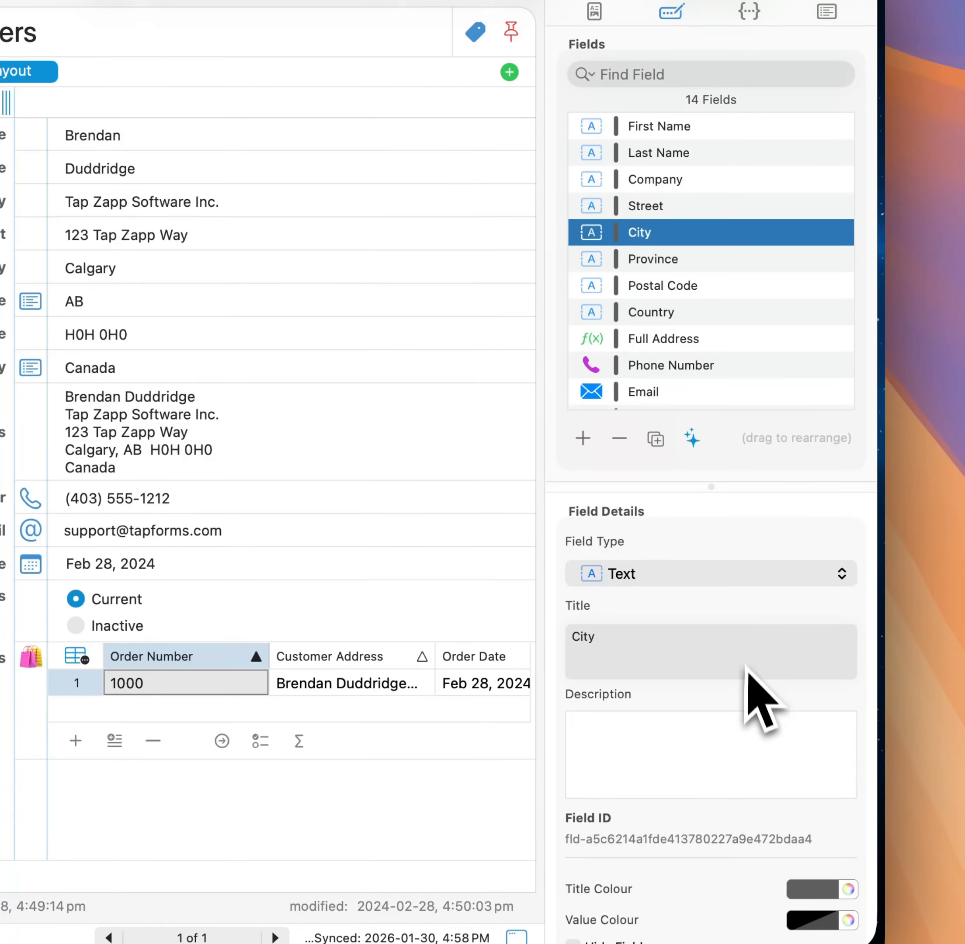
{"action": "scroll", "coordinate": [749, 682], "scroll_direction": "down", "scroll_amount": 10}
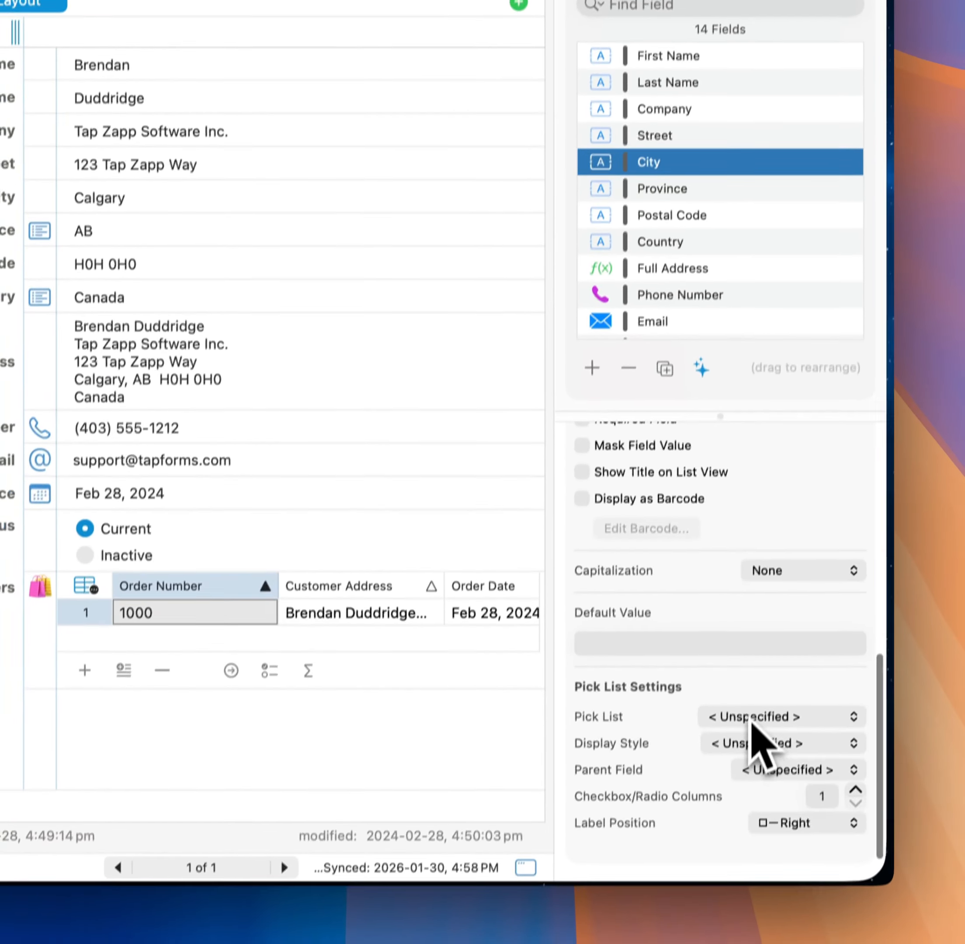
{"action": "left_click", "coordinate": [759, 787]}
{"action": "mouse_move", "coordinate": [754, 859]}
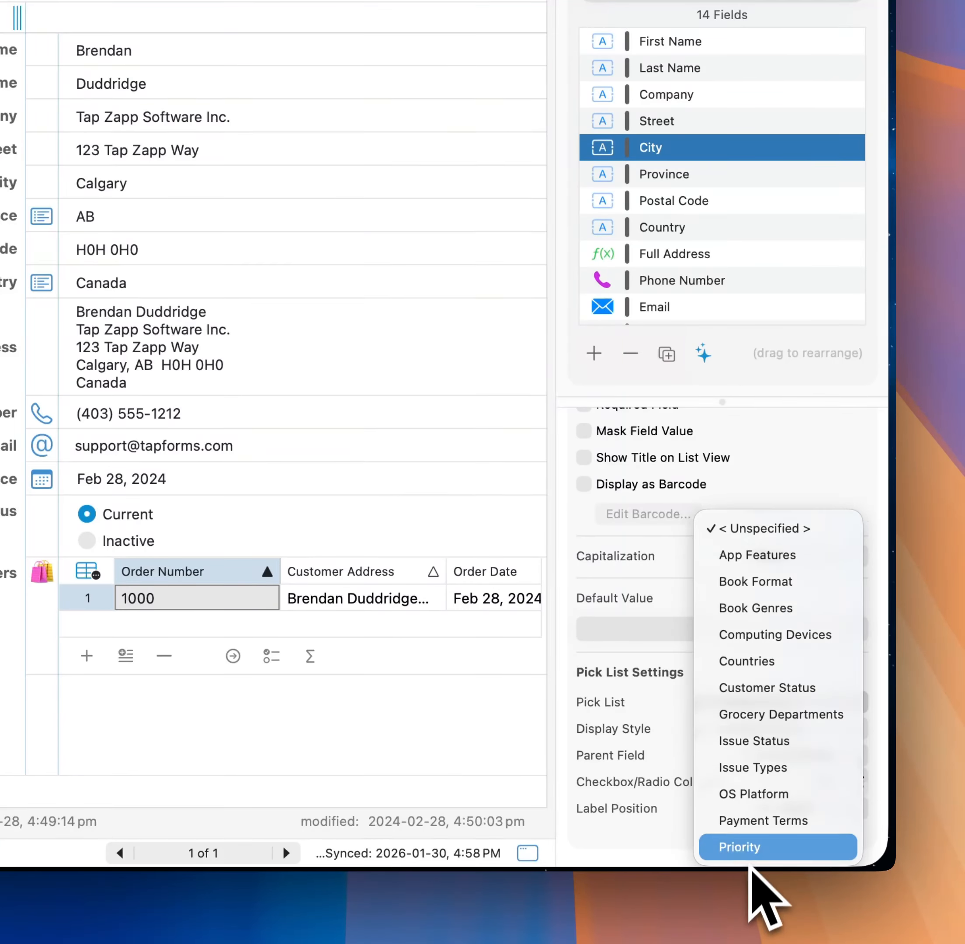
{"action": "left_click", "coordinate": [758, 668]}
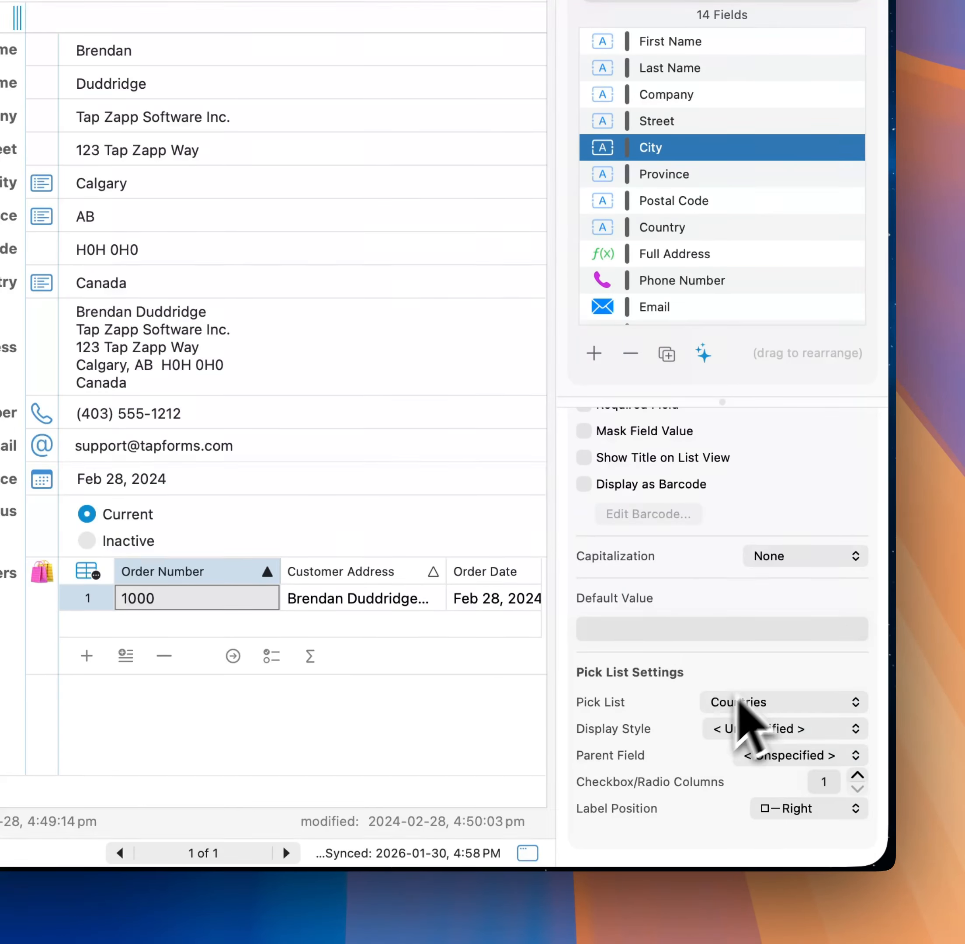
{"action": "left_click", "coordinate": [779, 755]}
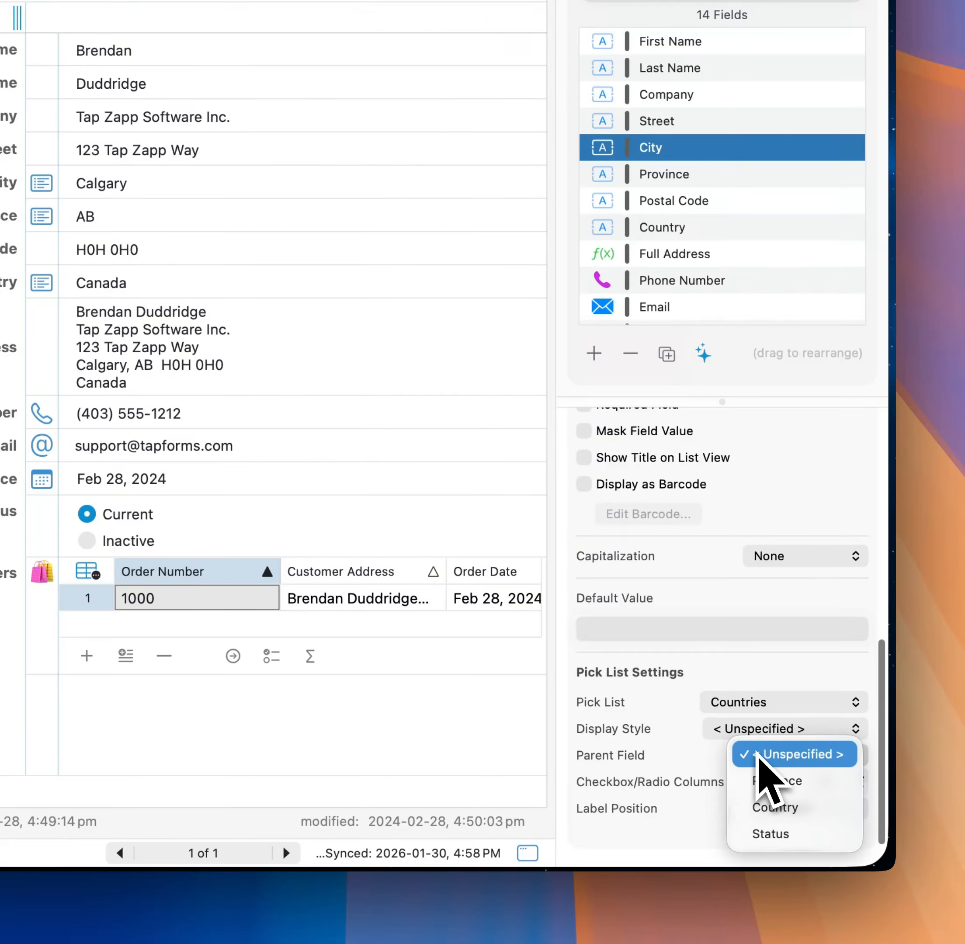
{"action": "left_click", "coordinate": [772, 782]}
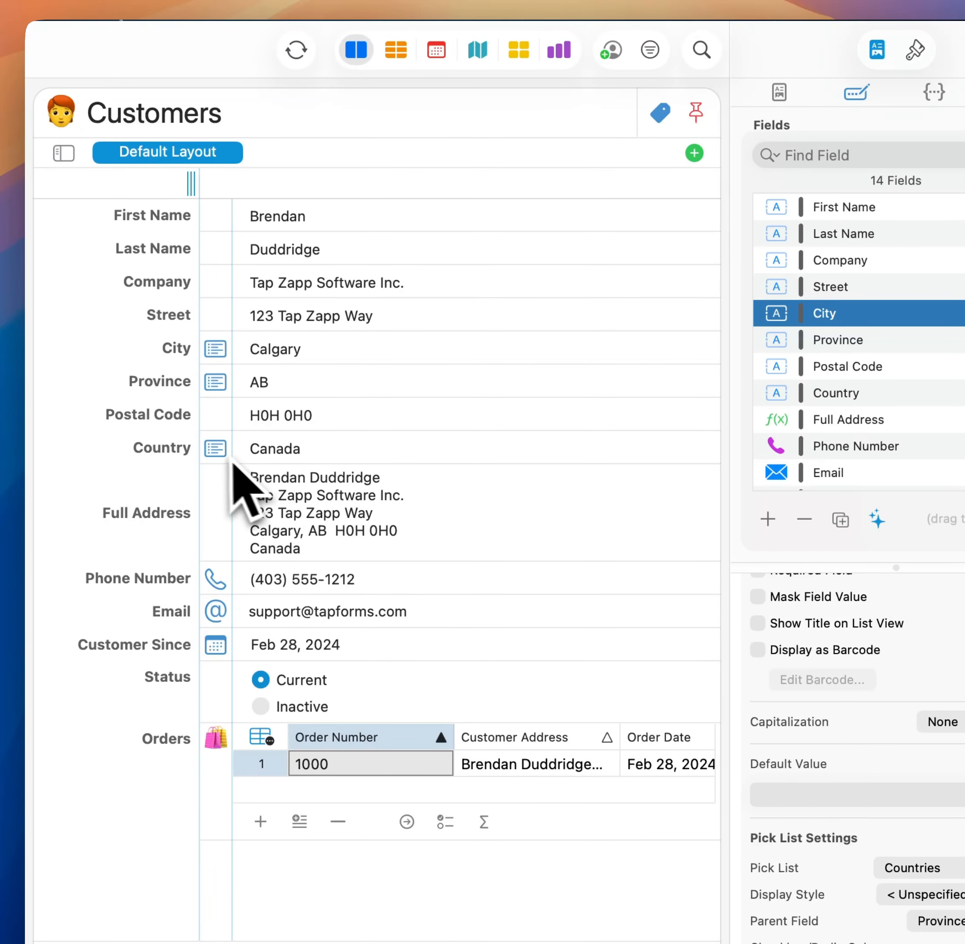
Check the Country choices in the customer record, then set Province to Alberta and City to Edmonton from their pick lists.
{"action": "left_click", "coordinate": [218, 453]}
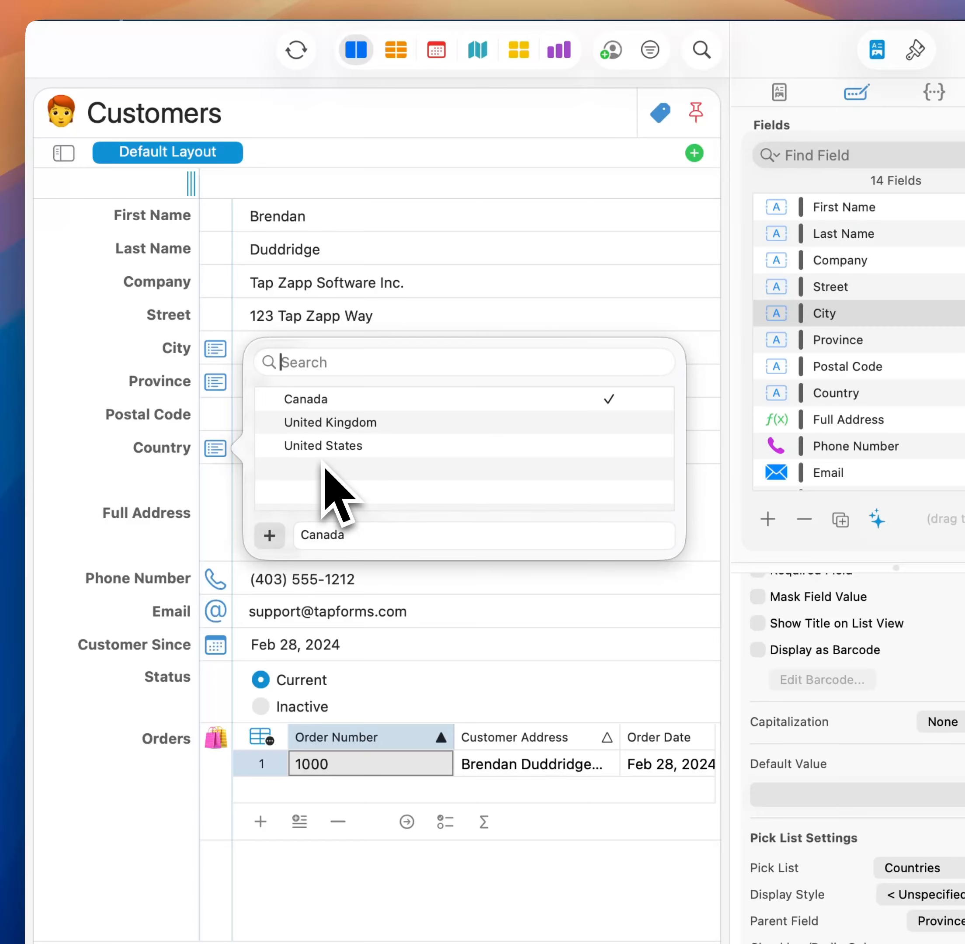
{"action": "left_click", "coordinate": [197, 438]}
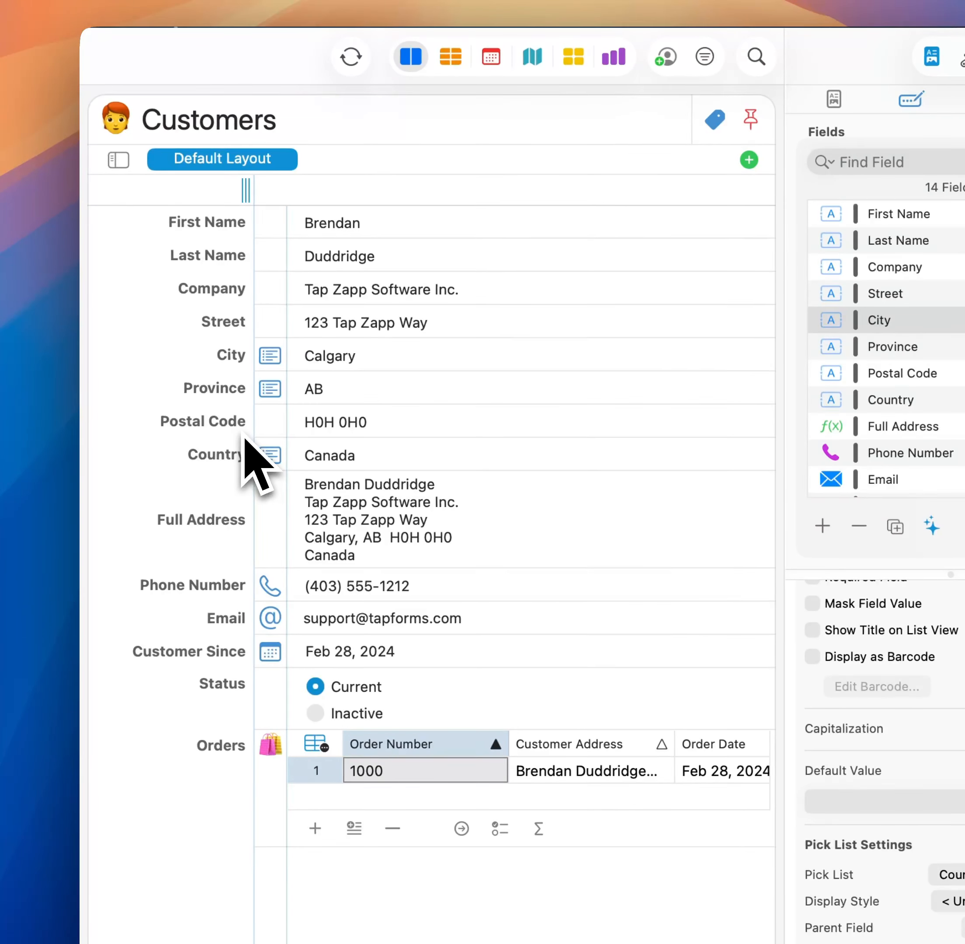
{"action": "left_click", "coordinate": [270, 392]}
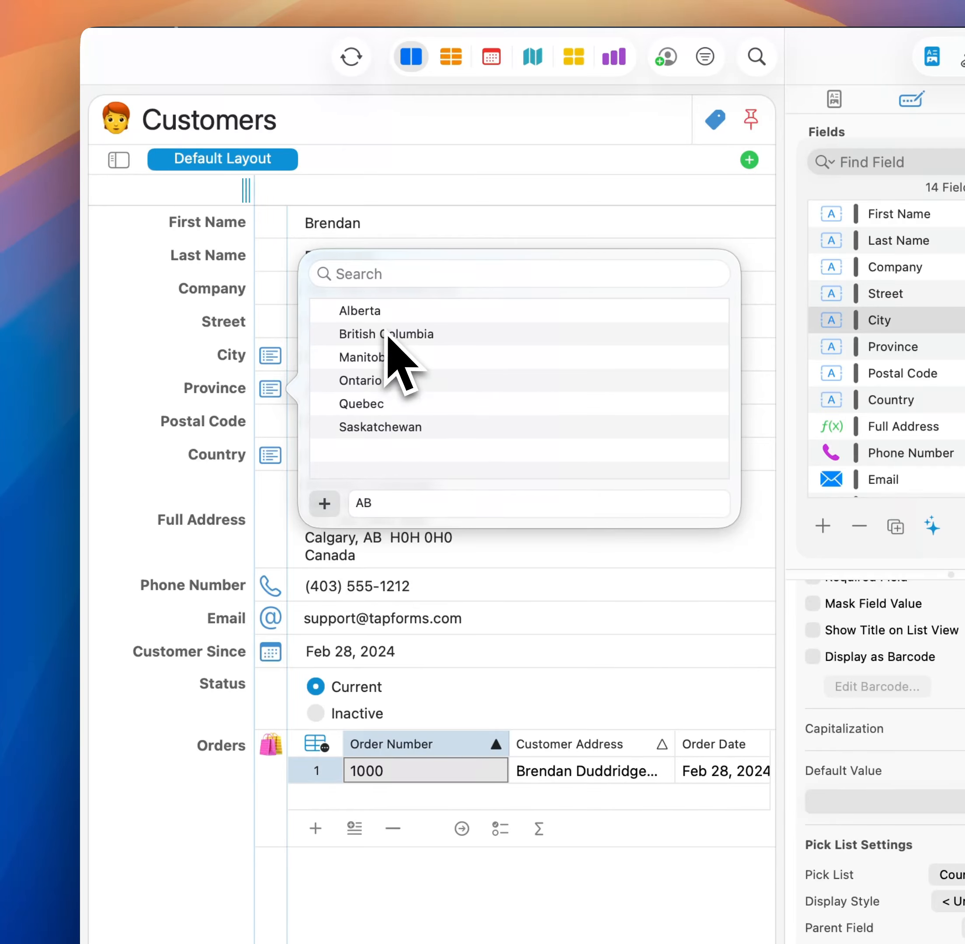
{"action": "left_click", "coordinate": [387, 314]}
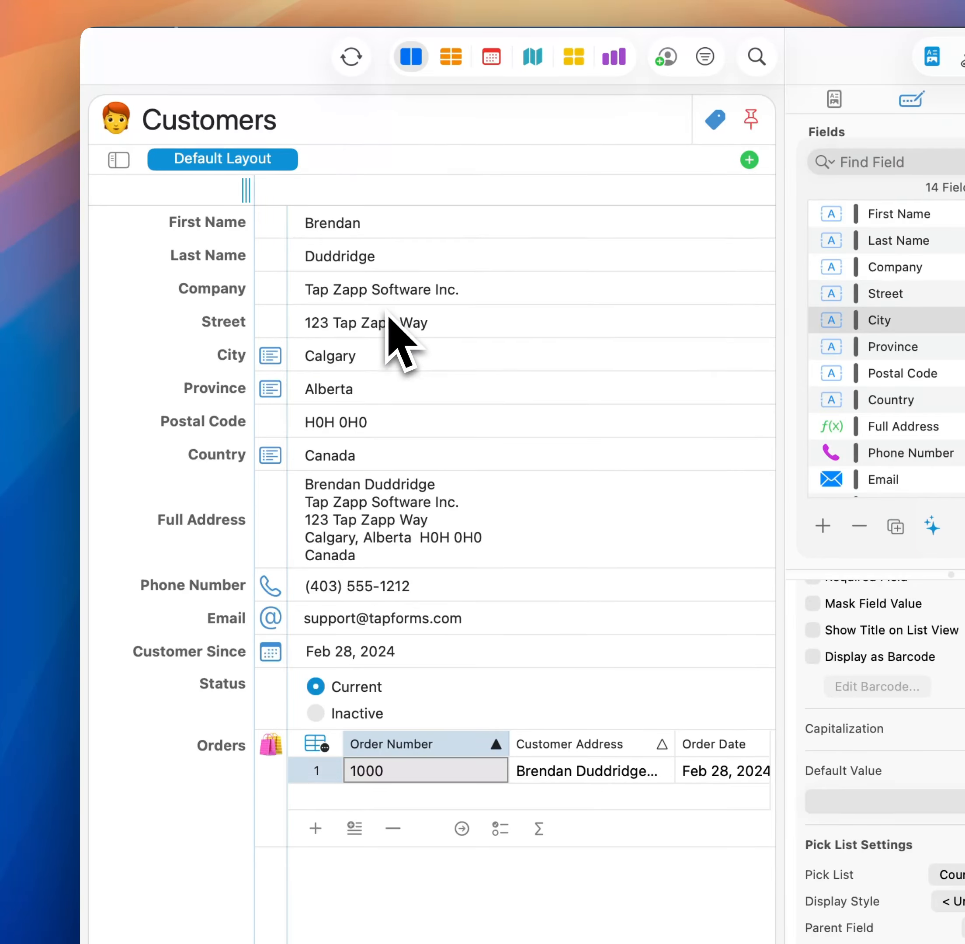
{"action": "left_click", "coordinate": [275, 363]}
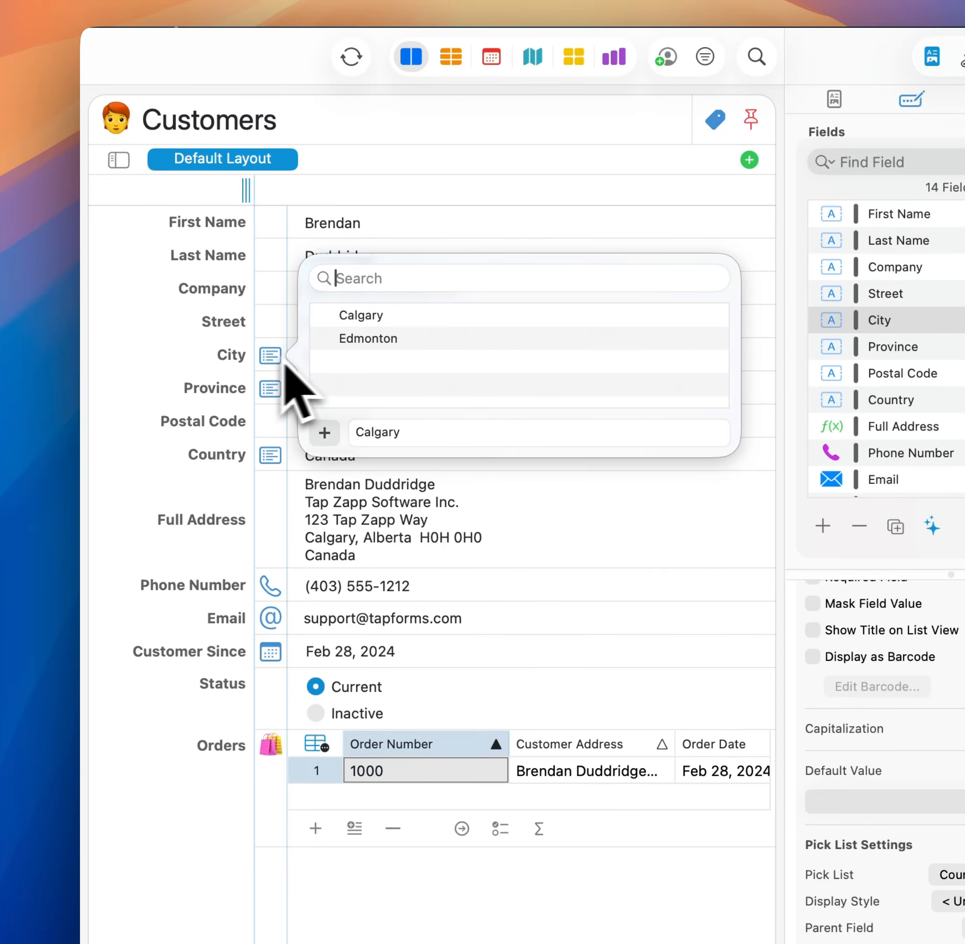
{"action": "left_click", "coordinate": [368, 342]}
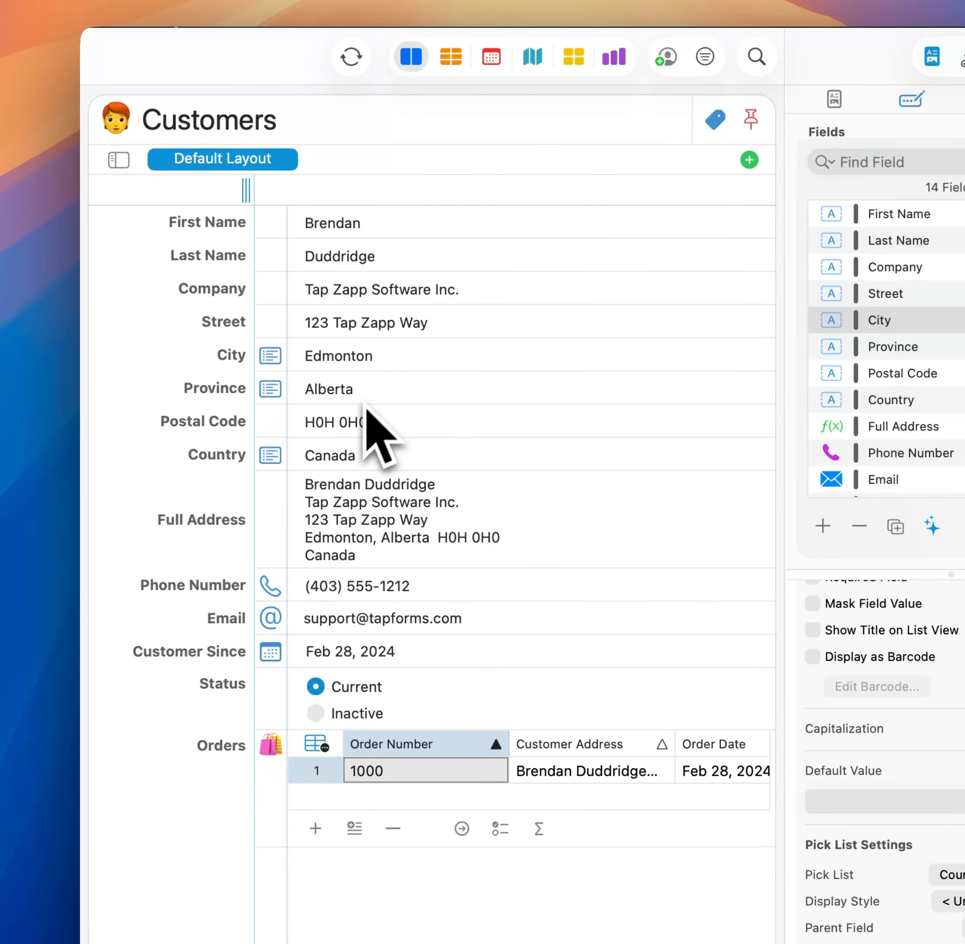
Set the record's Country to United Kingdom, Province to England and City to London from the pick lists.
{"action": "left_click", "coordinate": [279, 462]}
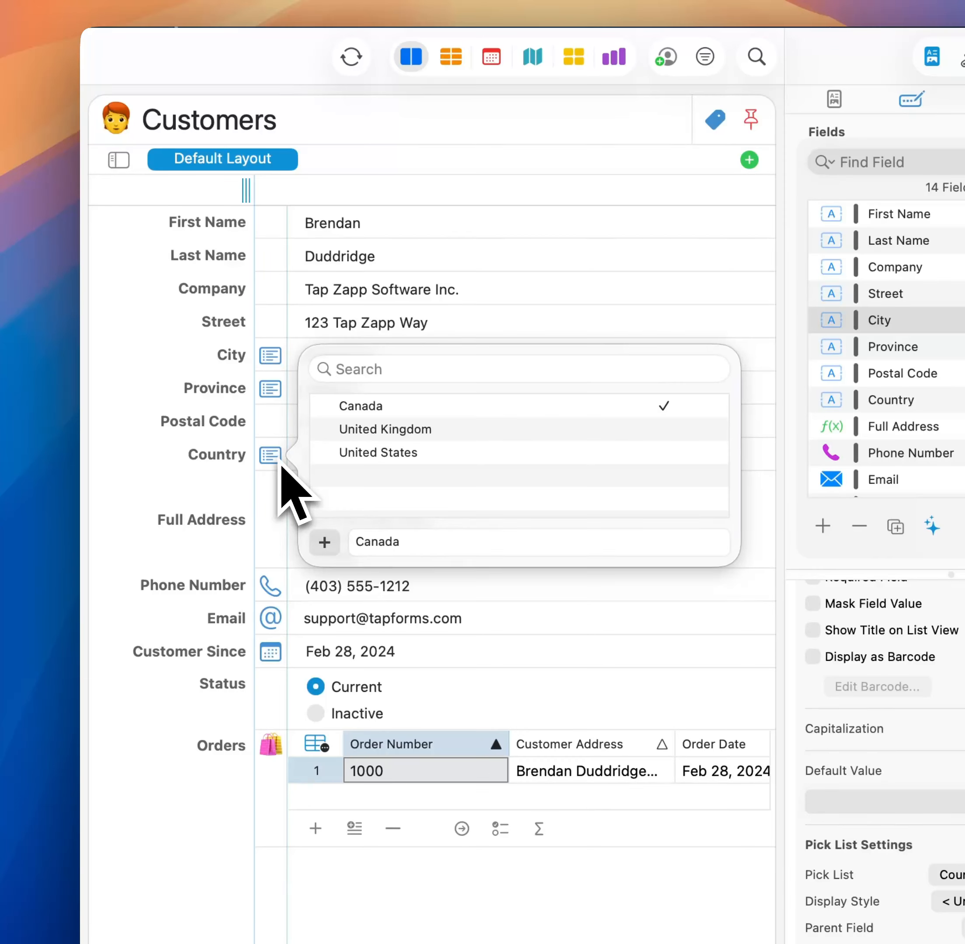
{"action": "left_click", "coordinate": [357, 430]}
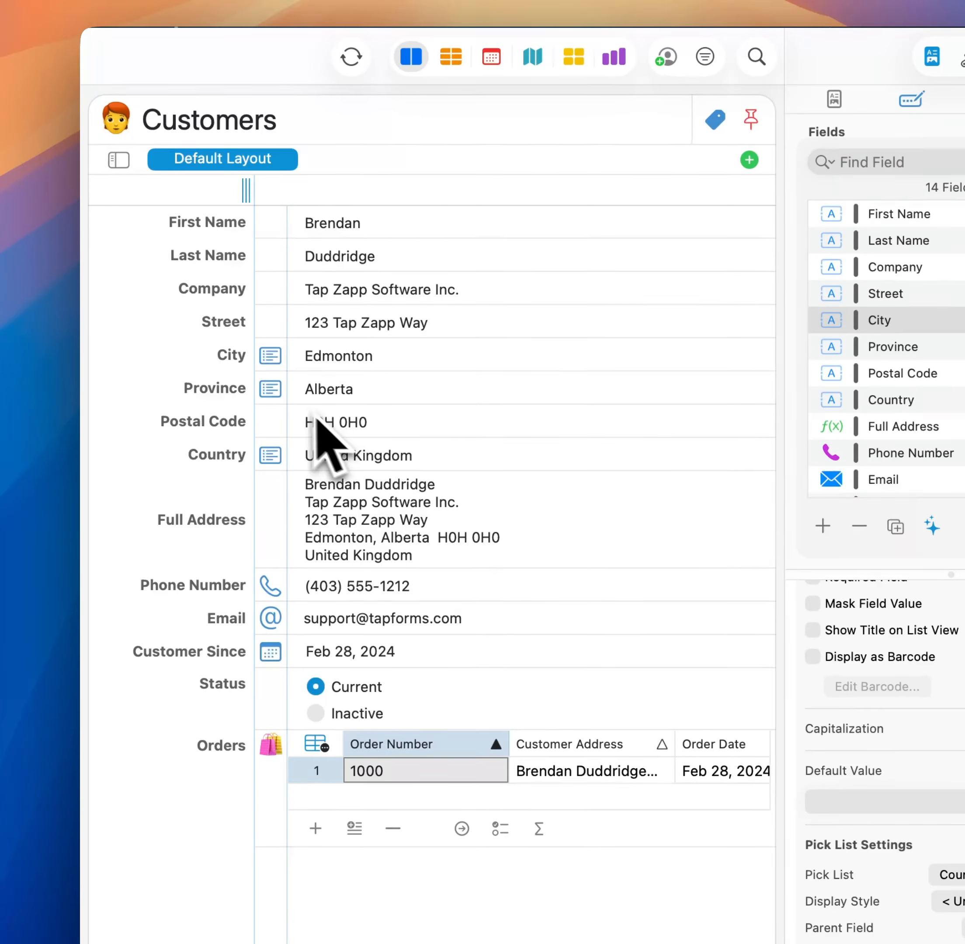
{"action": "left_click", "coordinate": [269, 392]}
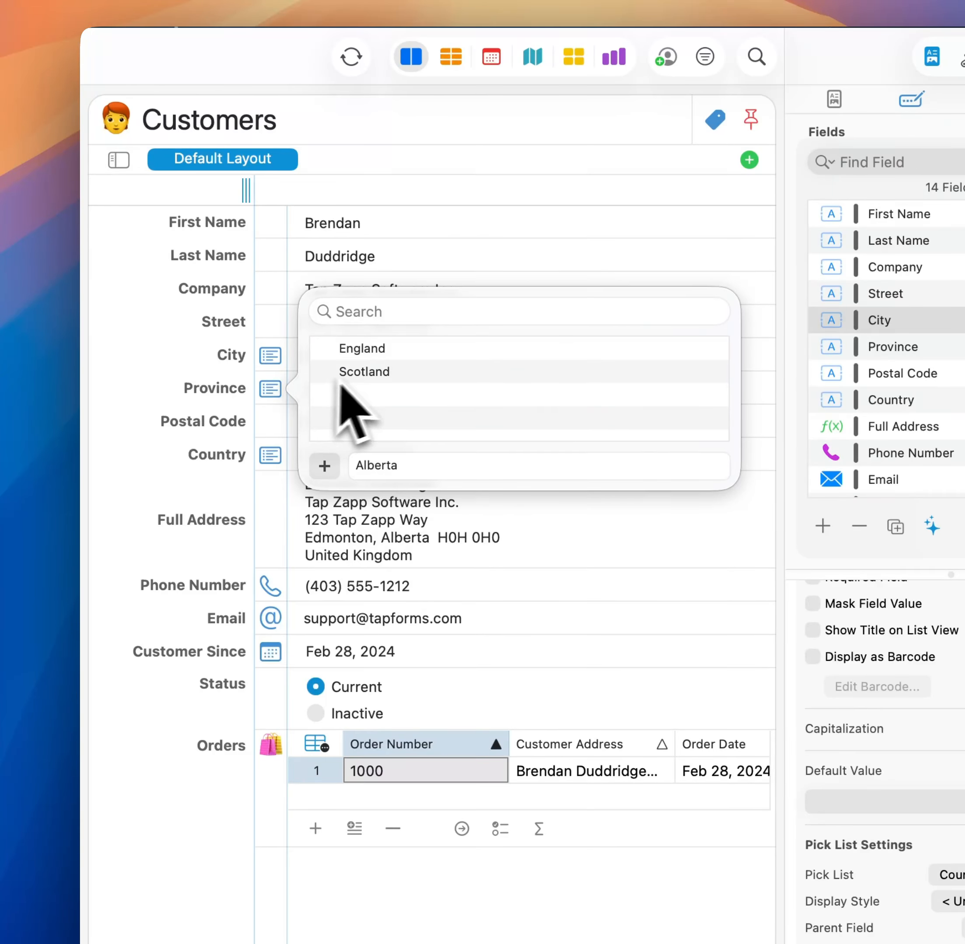
{"action": "left_click", "coordinate": [377, 356]}
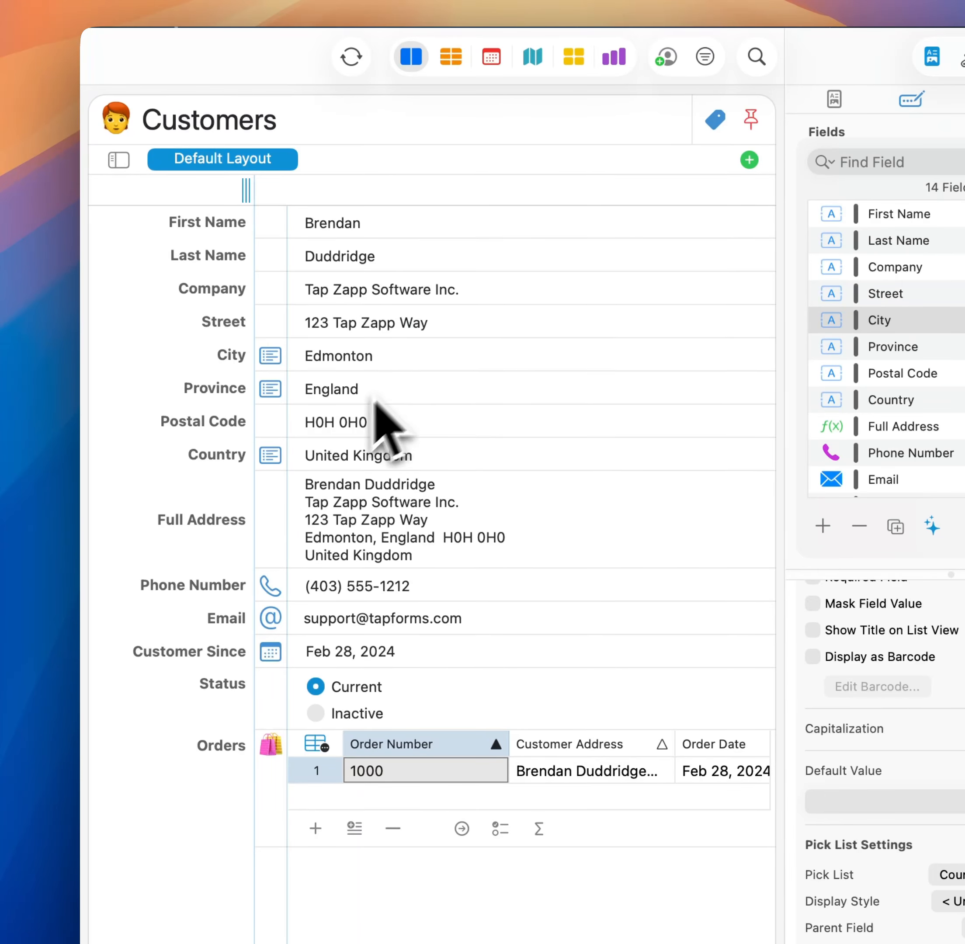
{"action": "left_click", "coordinate": [277, 364]}
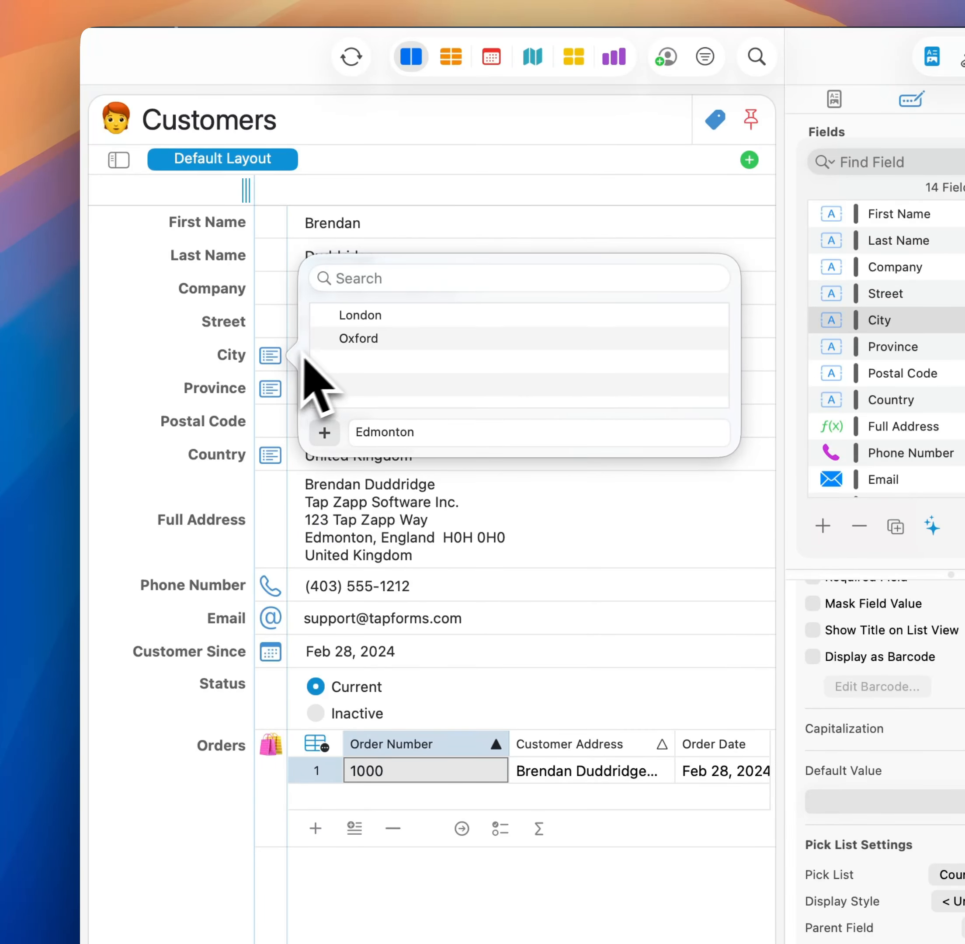
{"action": "left_click", "coordinate": [362, 323]}
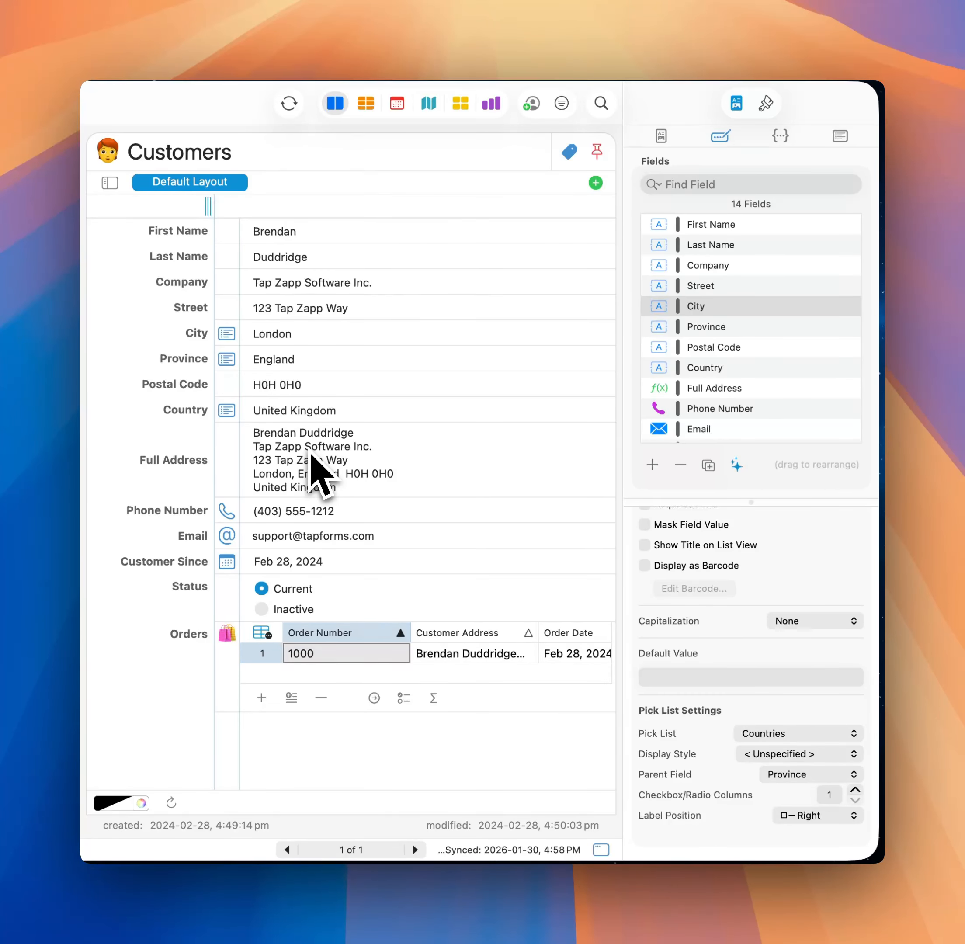
Give the Canada value in the form's Countries pick list a dark red colour.
{"action": "left_click", "coordinate": [838, 131]}
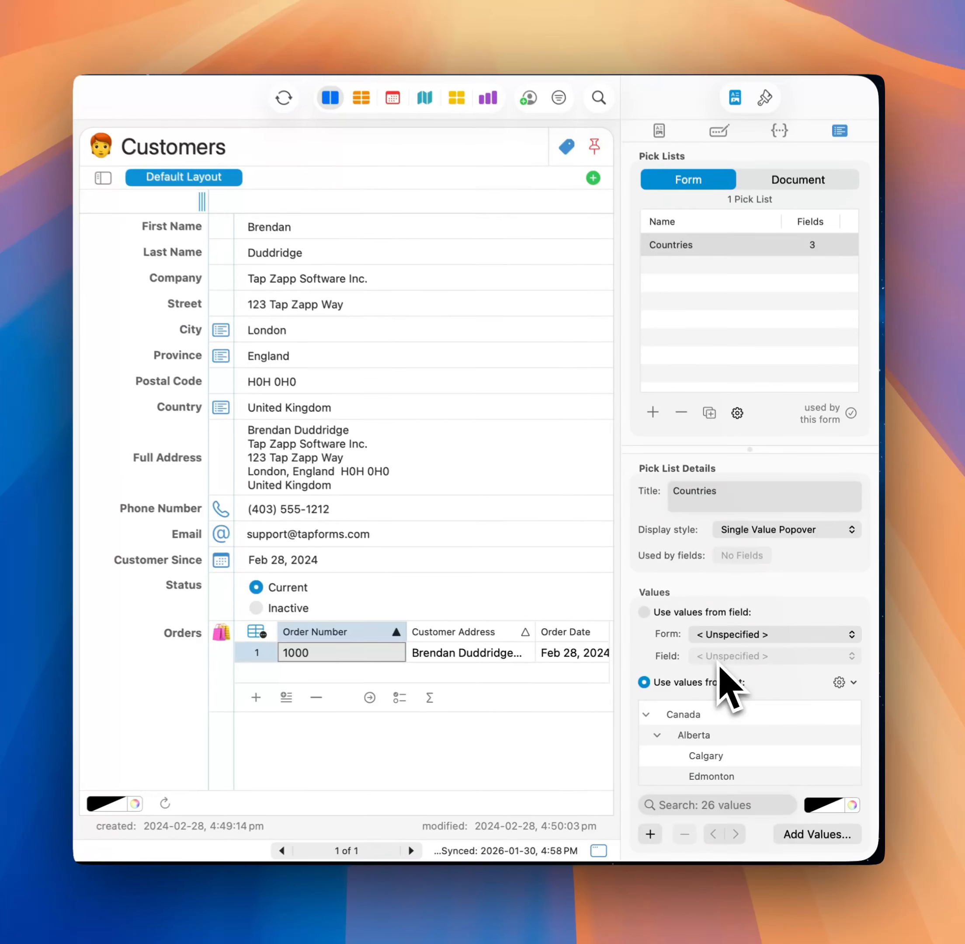
{"action": "scroll", "coordinate": [678, 889], "scroll_direction": "down", "scroll_amount": 1}
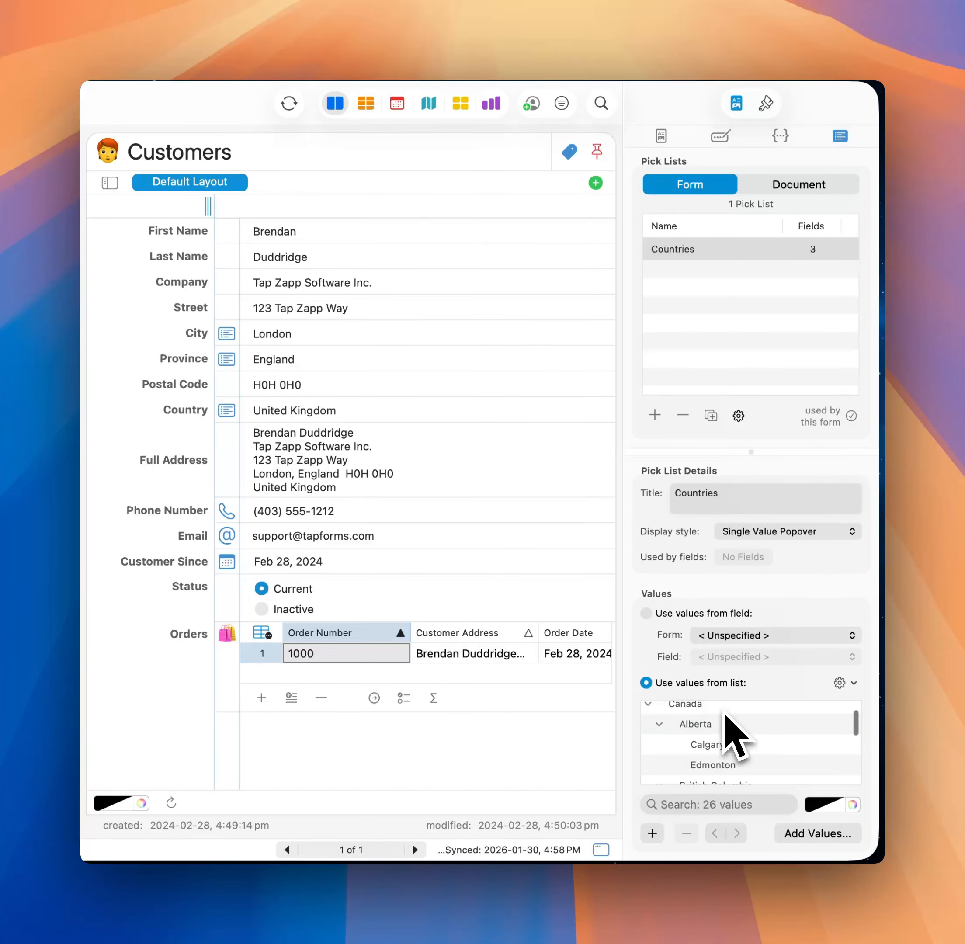
{"action": "scroll", "coordinate": [724, 714], "scroll_direction": "up", "scroll_amount": 1}
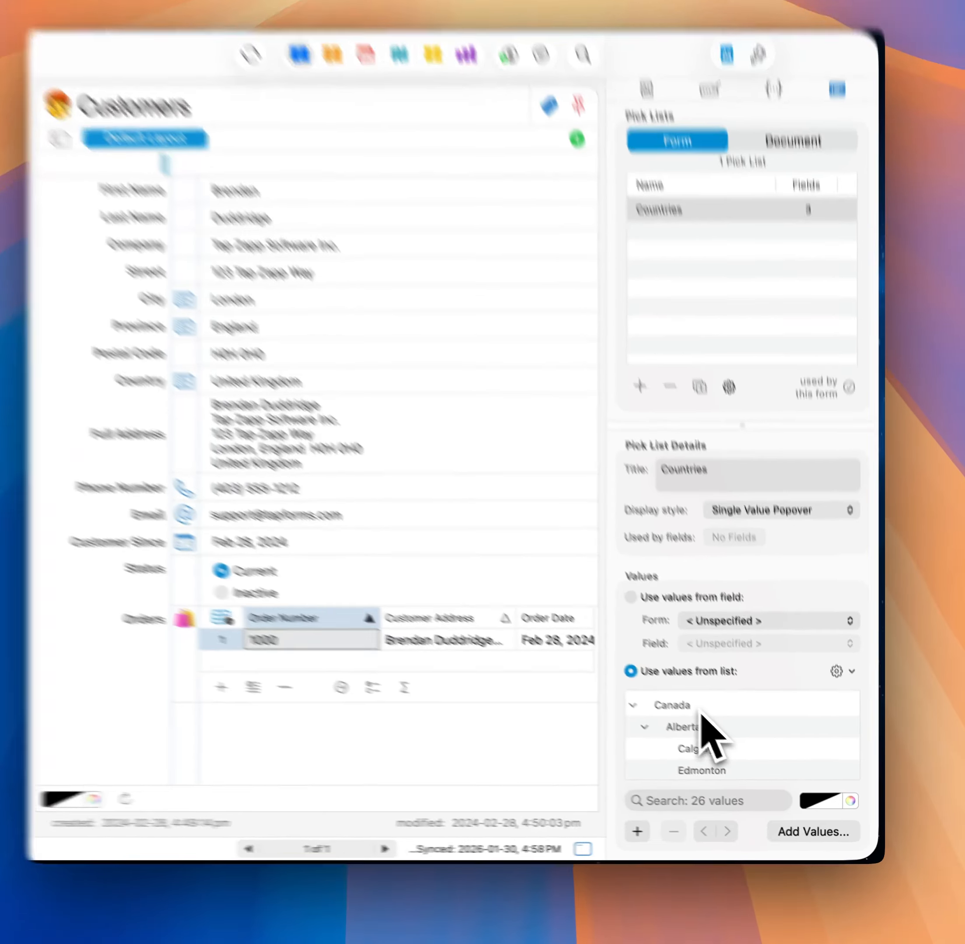
{"action": "left_click", "coordinate": [722, 715]}
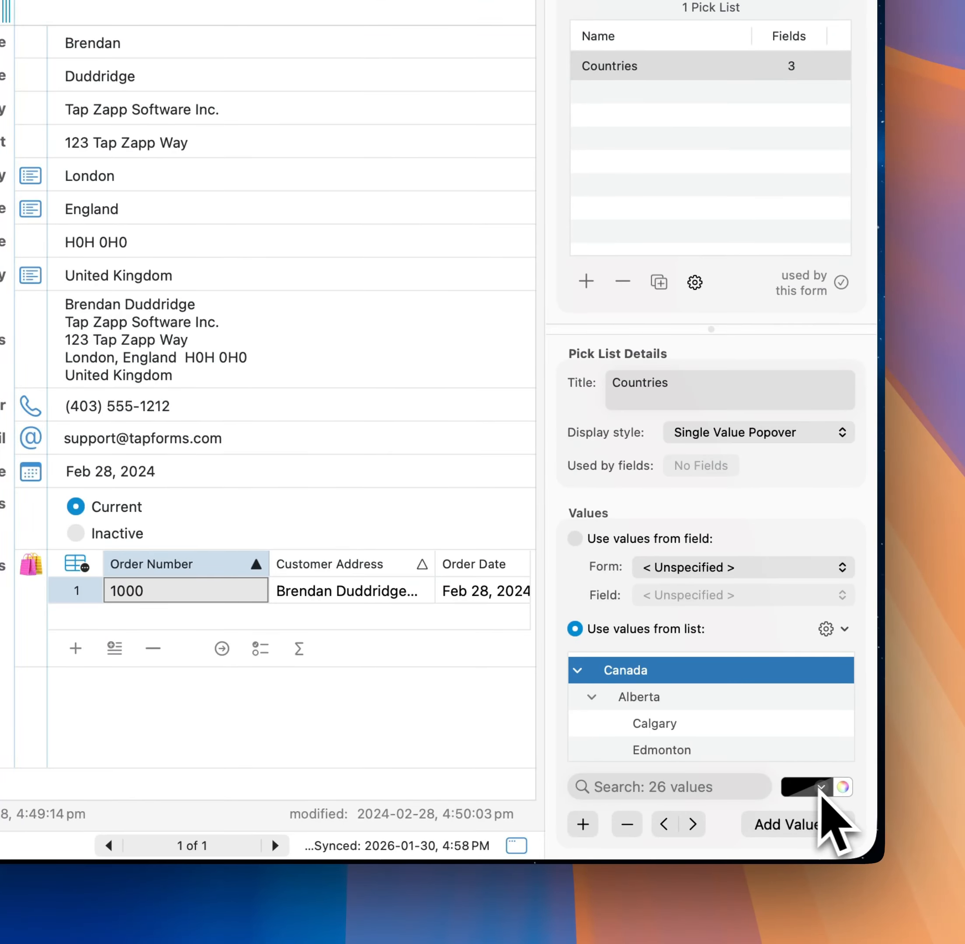
{"action": "left_click", "coordinate": [821, 787]}
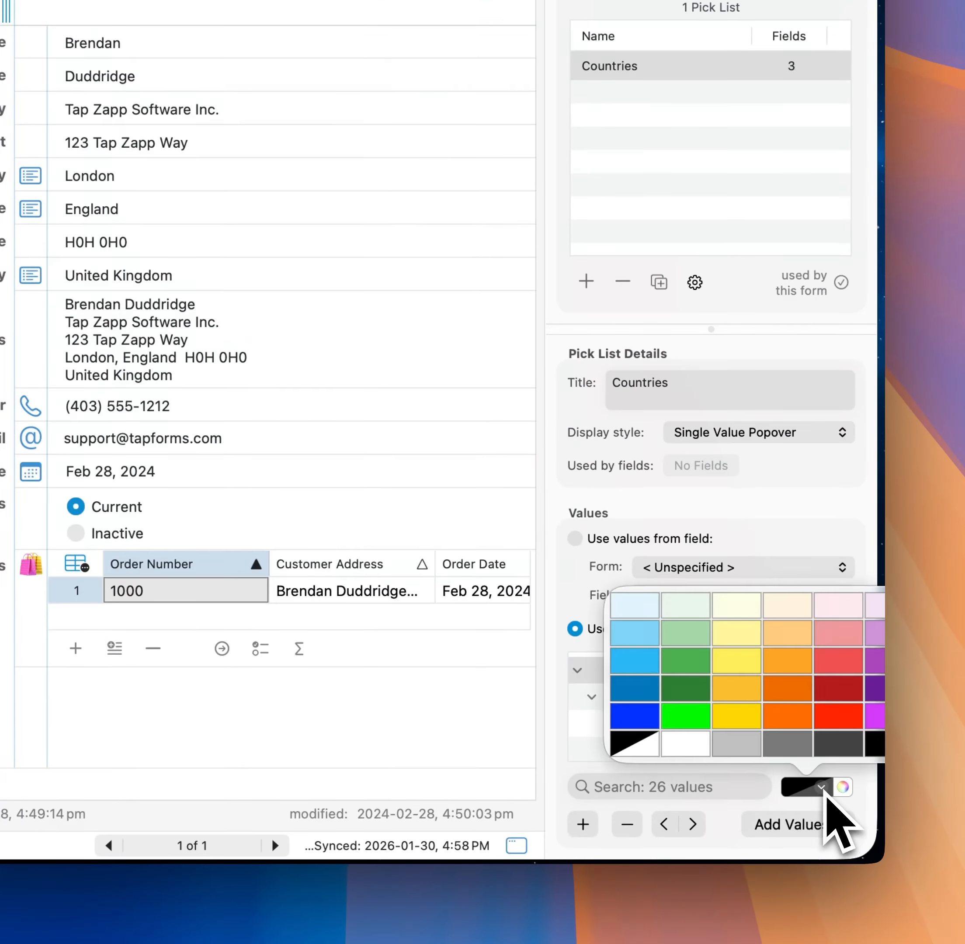
{"action": "left_click", "coordinate": [839, 688]}
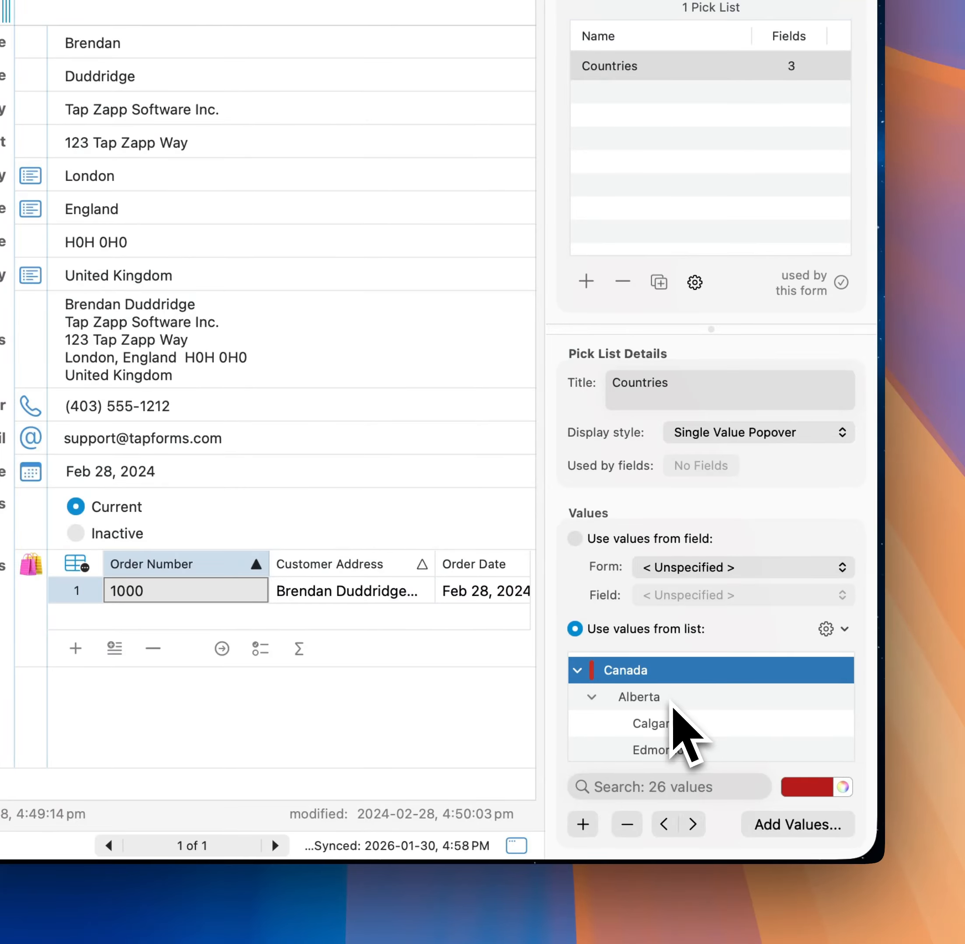
Collapse Canada's values, then colour United Kingdom blue and United States dark purple in the Countries pick list.
{"action": "left_click", "coordinate": [577, 671]}
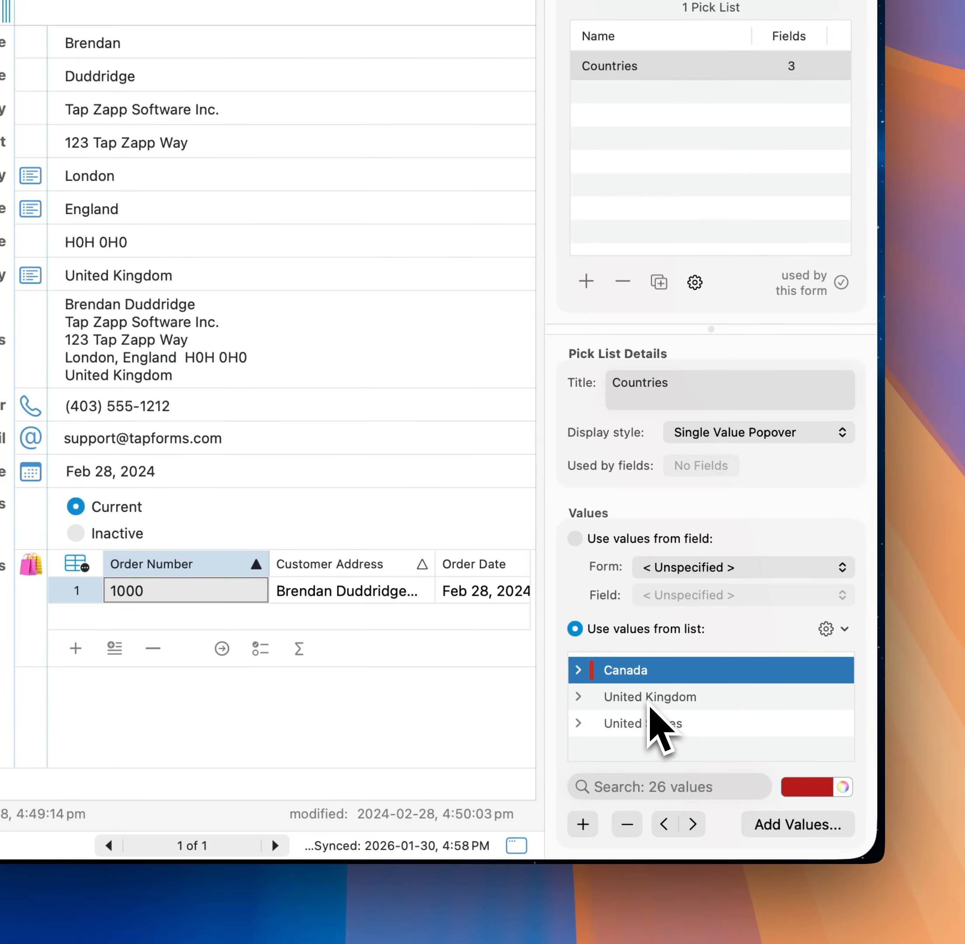
{"action": "left_click", "coordinate": [642, 700]}
{"action": "left_click", "coordinate": [822, 788]}
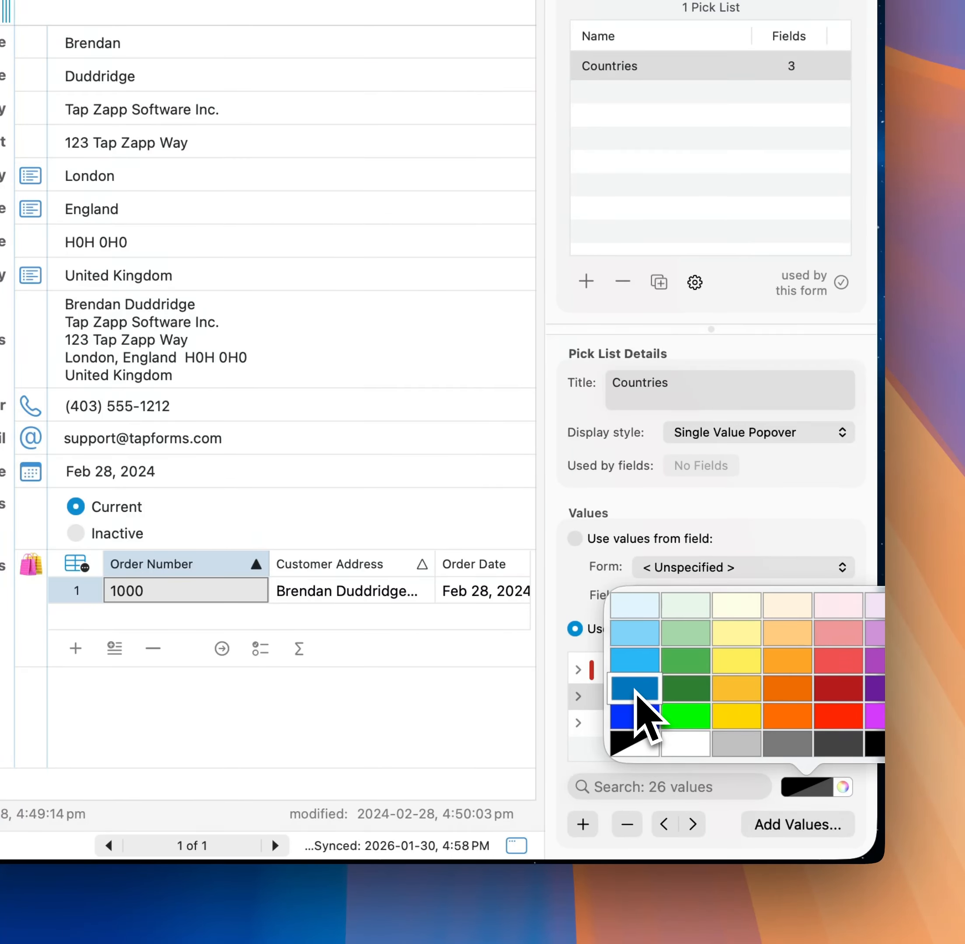
{"action": "left_click", "coordinate": [635, 690]}
{"action": "left_click", "coordinate": [638, 724]}
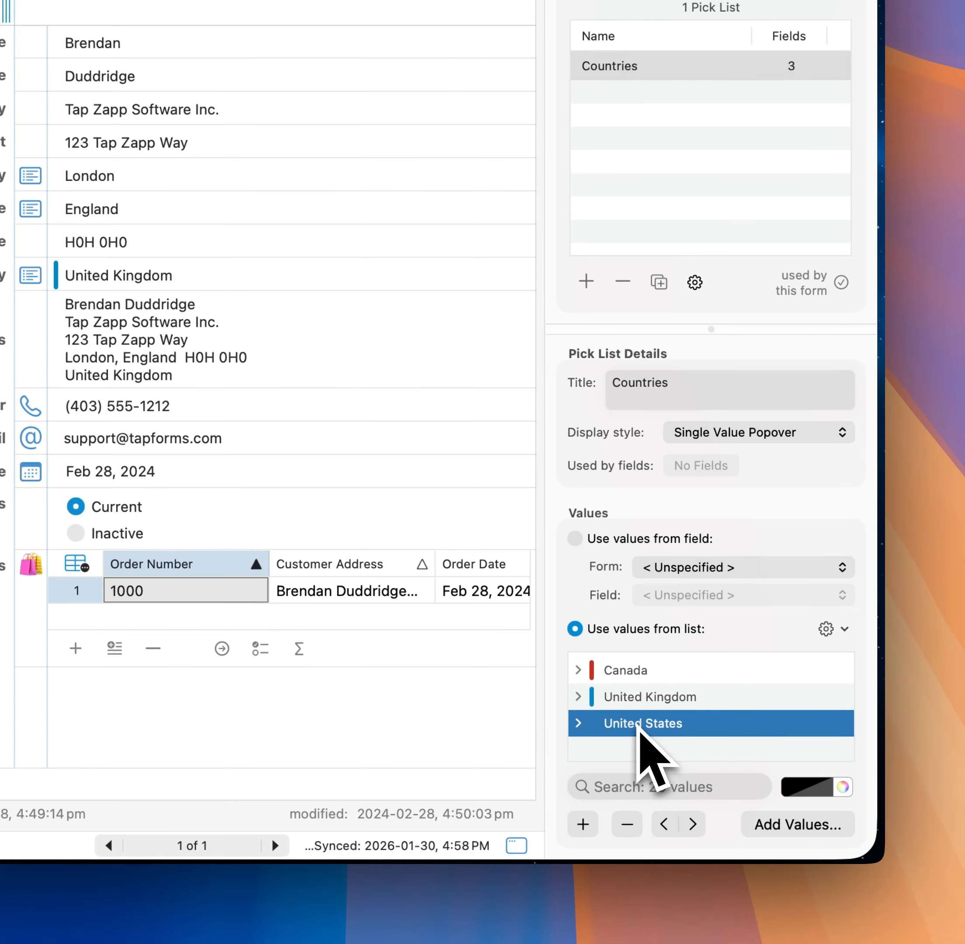
{"action": "left_click", "coordinate": [821, 789]}
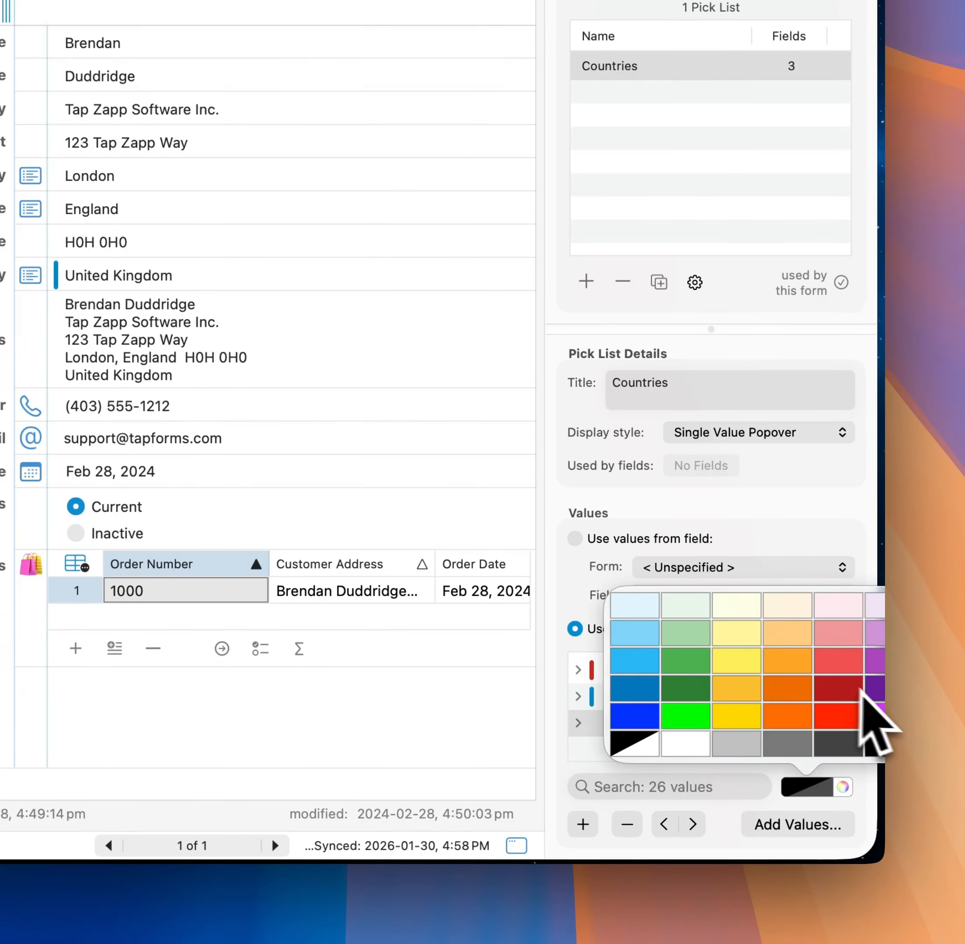
{"action": "left_click", "coordinate": [878, 692]}
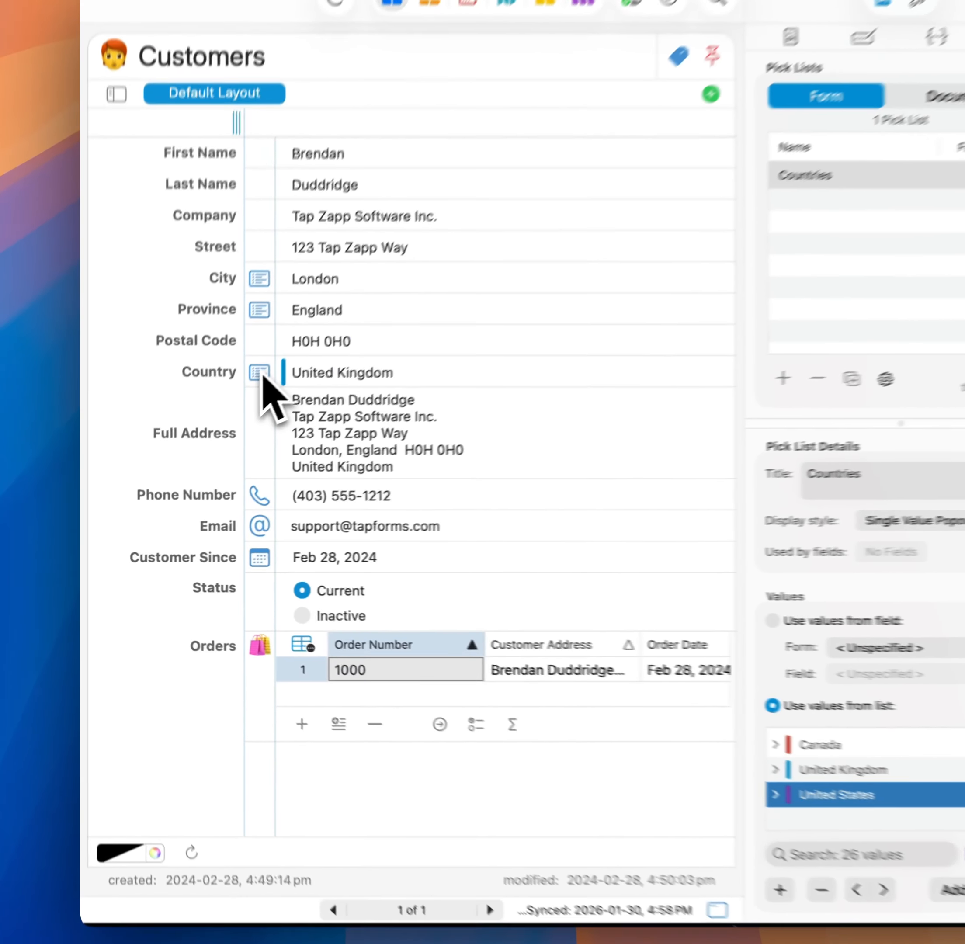
Set the customer record's Country to Canada from the coloured pick list.
{"action": "left_click", "coordinate": [226, 410]}
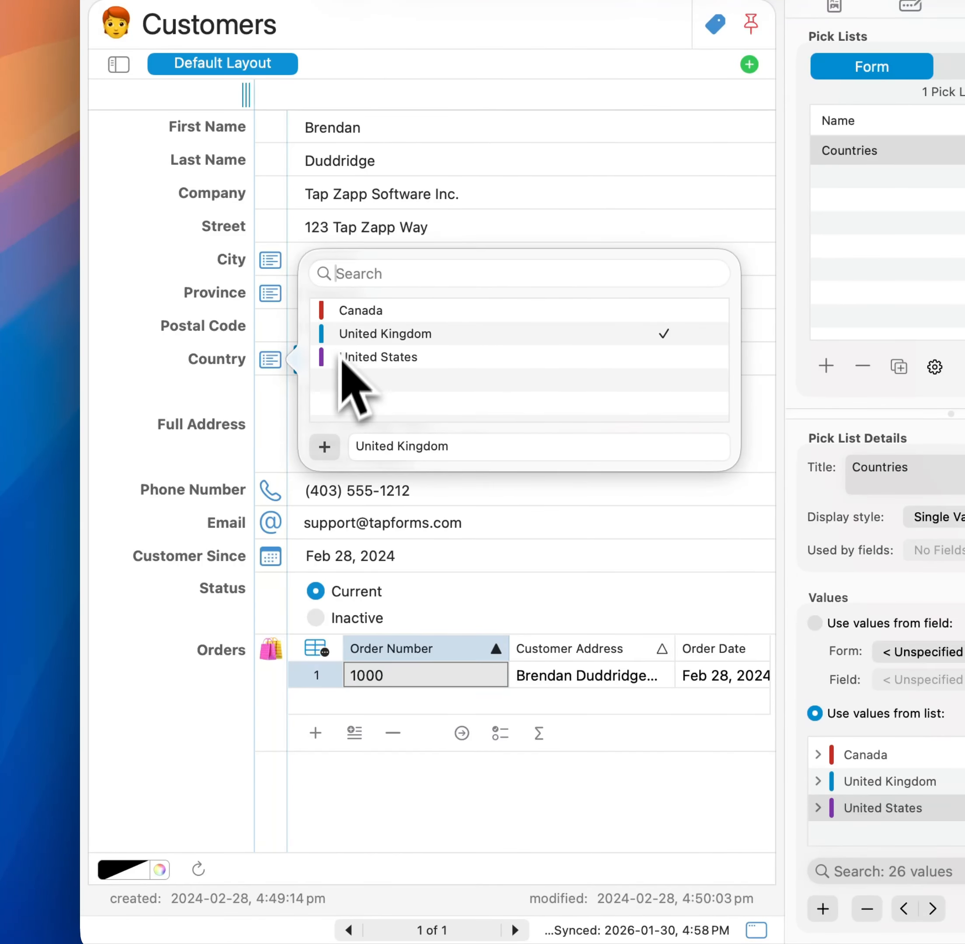
{"action": "left_click", "coordinate": [353, 311]}
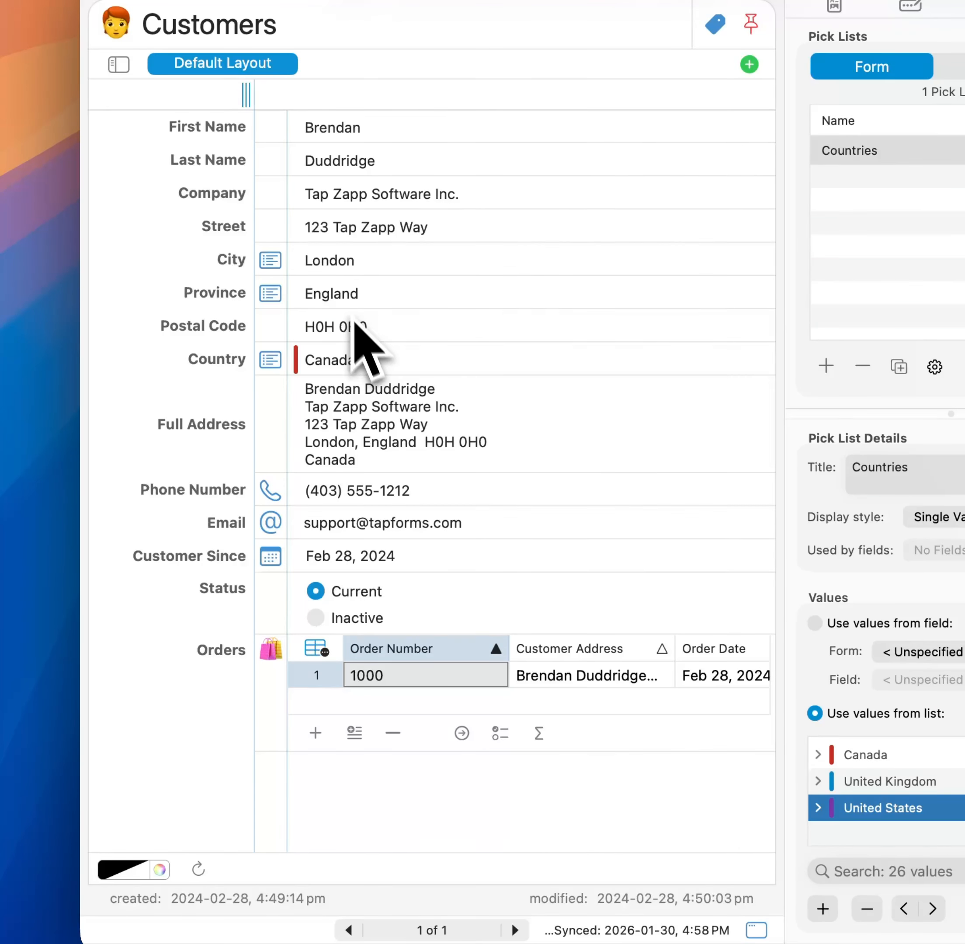